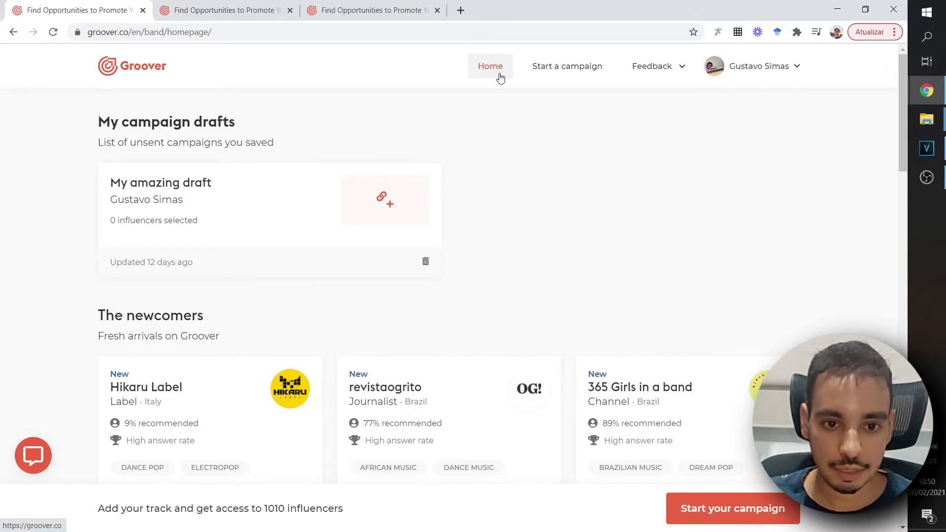
Step: Open the account's artist profile and examine its completion bar, cover, genres and social links
click(761, 73)
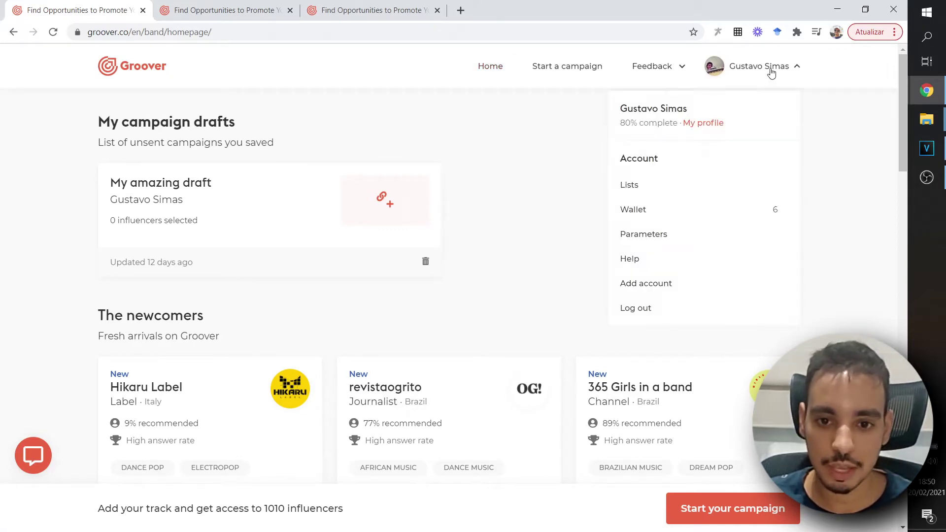
click(696, 123)
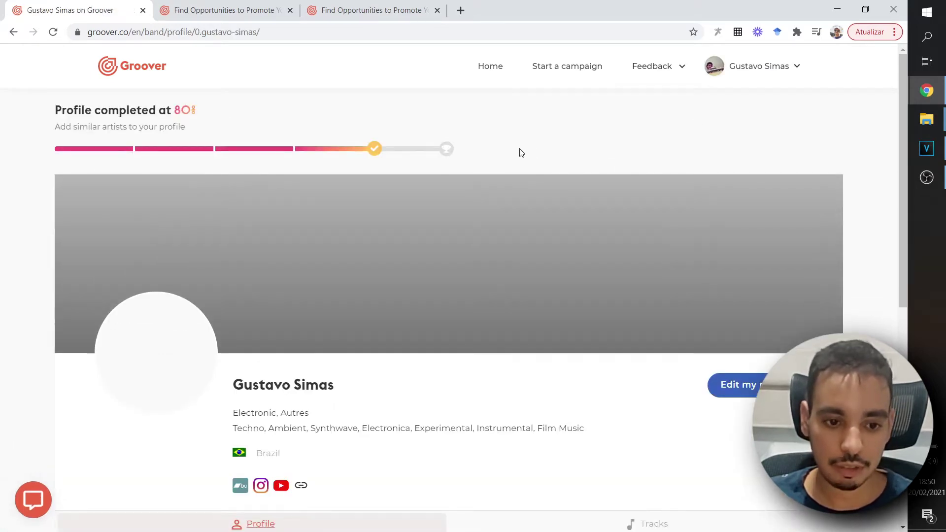
scroll(518, 152, down, 4)
scroll(291, 167, down, 5)
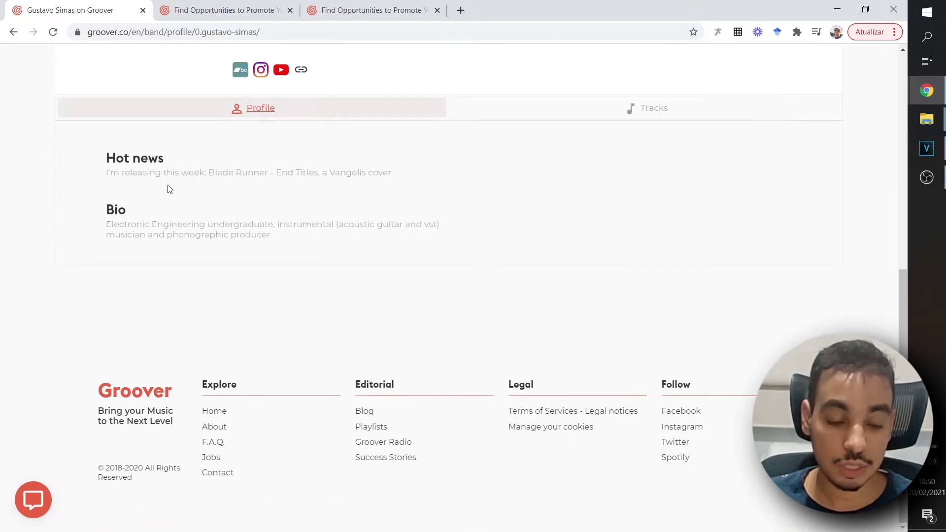
scroll(216, 216, up, 3)
scroll(290, 254, up, 3)
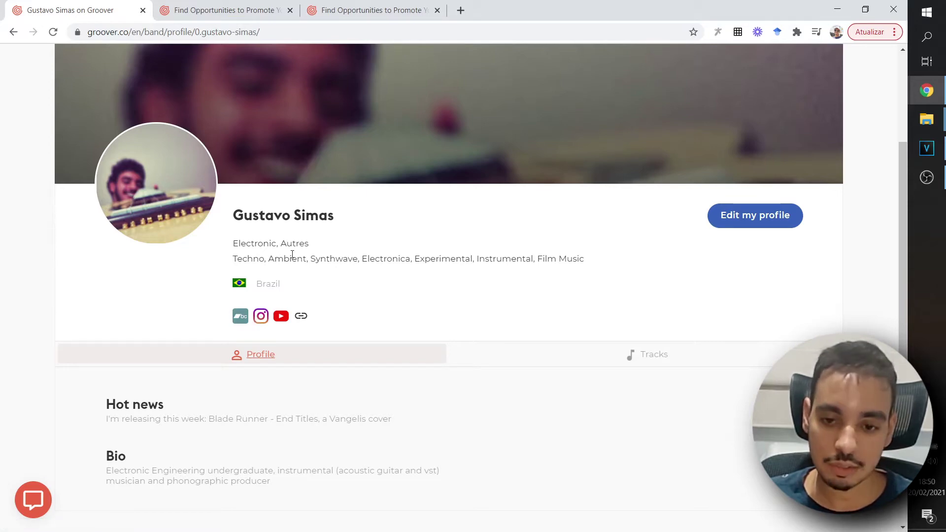
scroll(292, 254, up, 3)
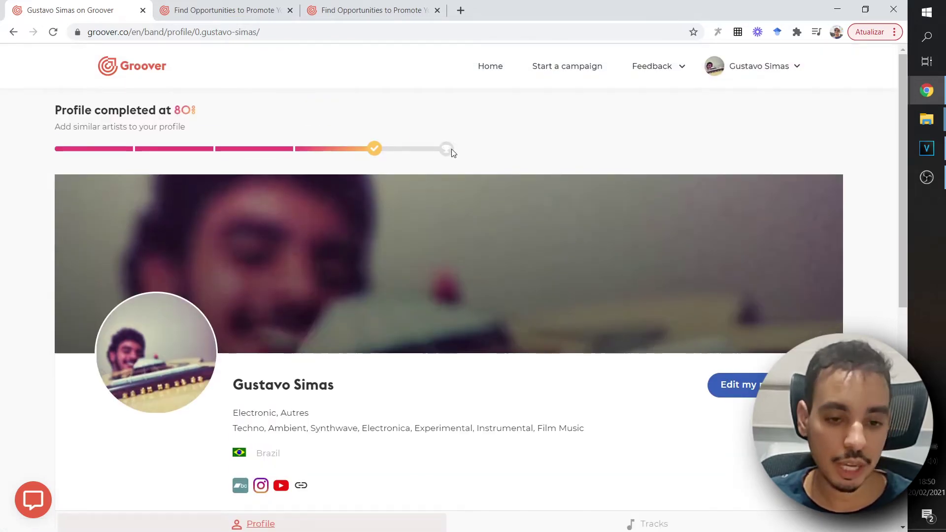
Step: Examine the profile's Hot news and Bio, view its Tracks section, and return to the Profile section
scroll(433, 177, down, 6)
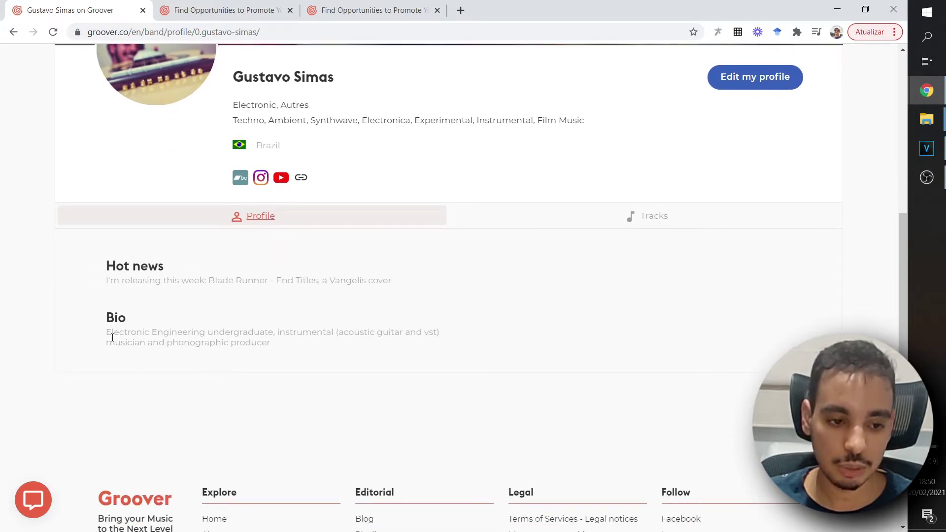
scroll(357, 309, down, 1)
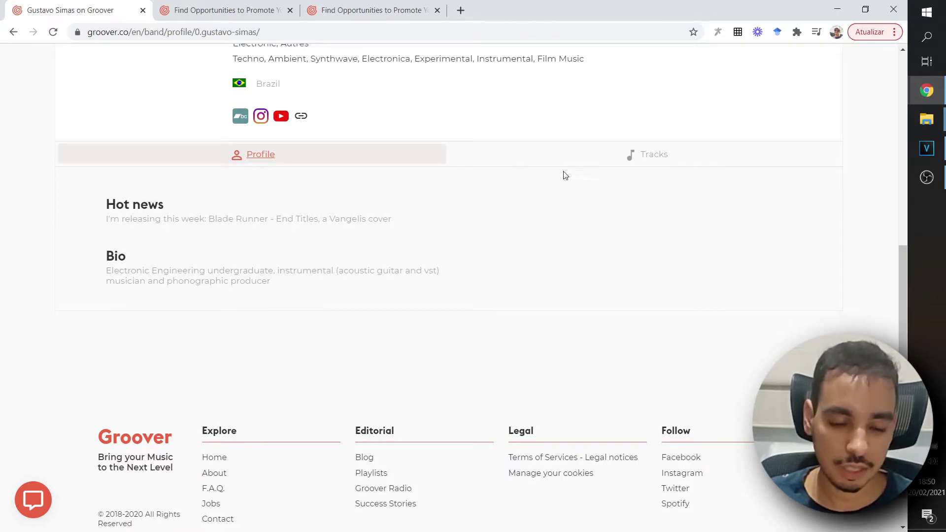
scroll(564, 173, up, 6)
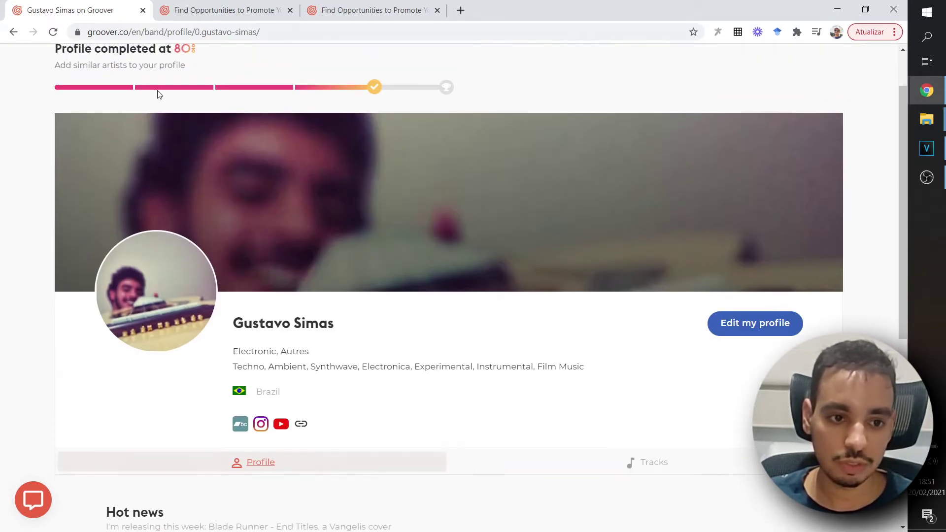
scroll(351, 138, down, 3)
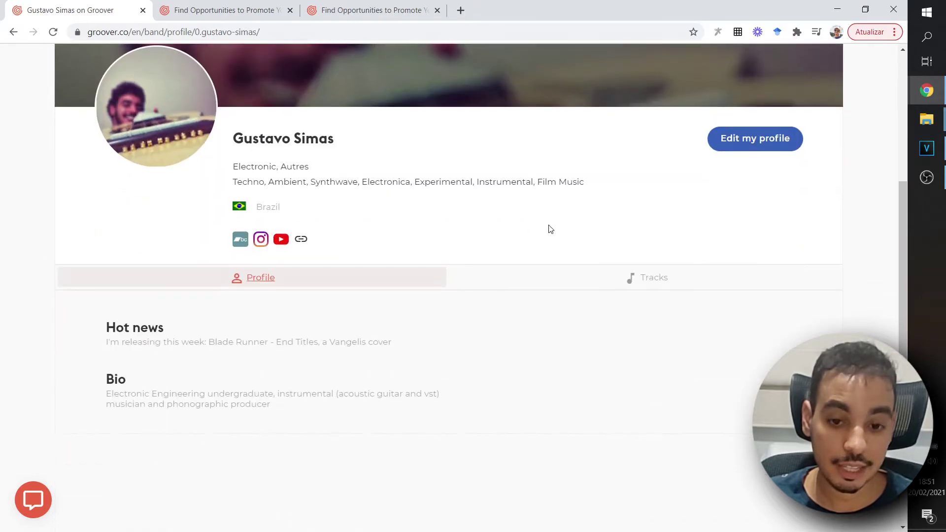
click(643, 282)
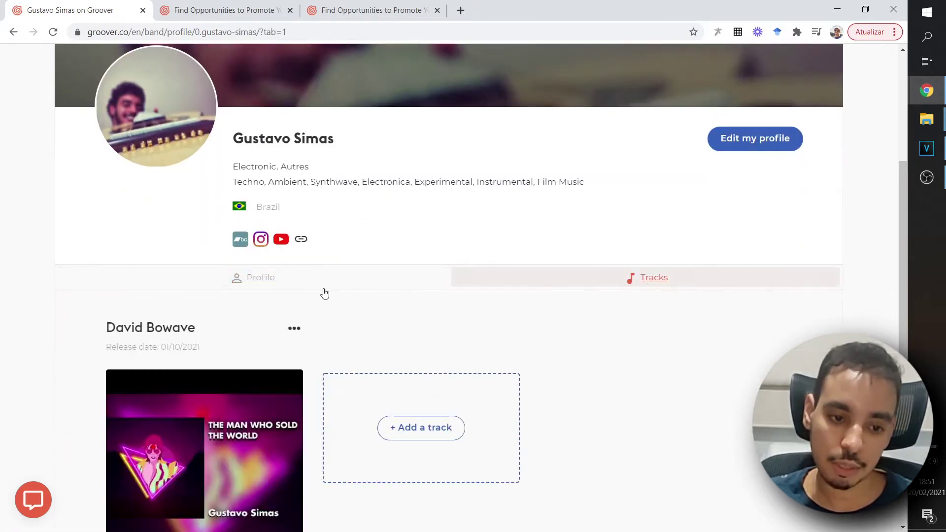
click(303, 289)
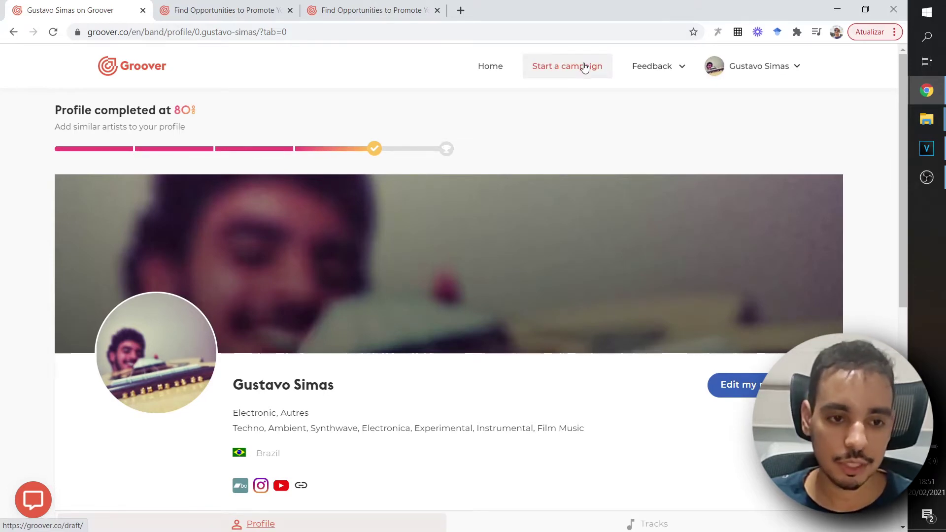
Step: Start a campaign with a new track and enter "Blade Runner" as the track title
click(566, 69)
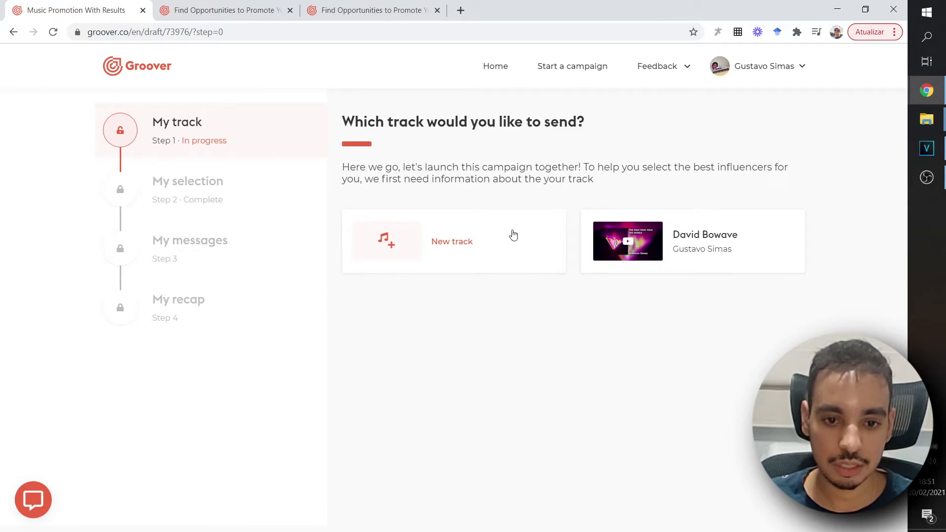
click(457, 257)
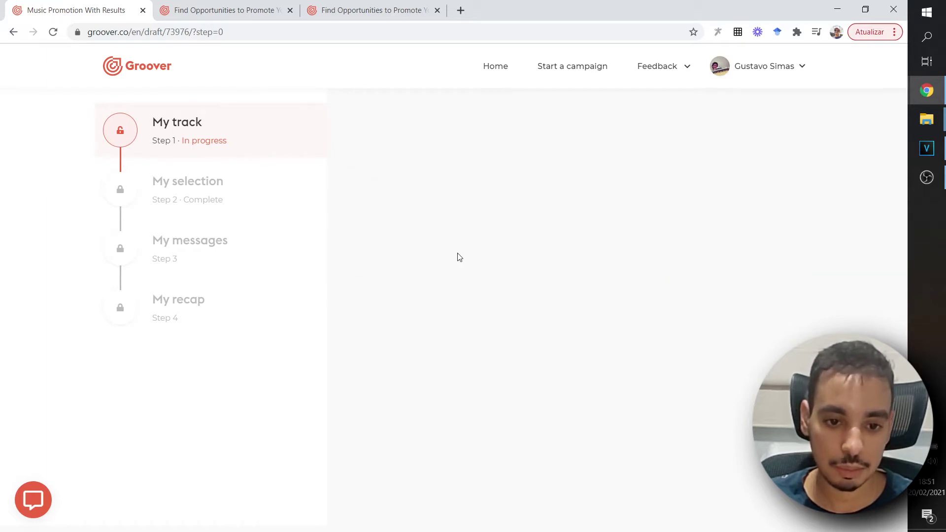
click(474, 289)
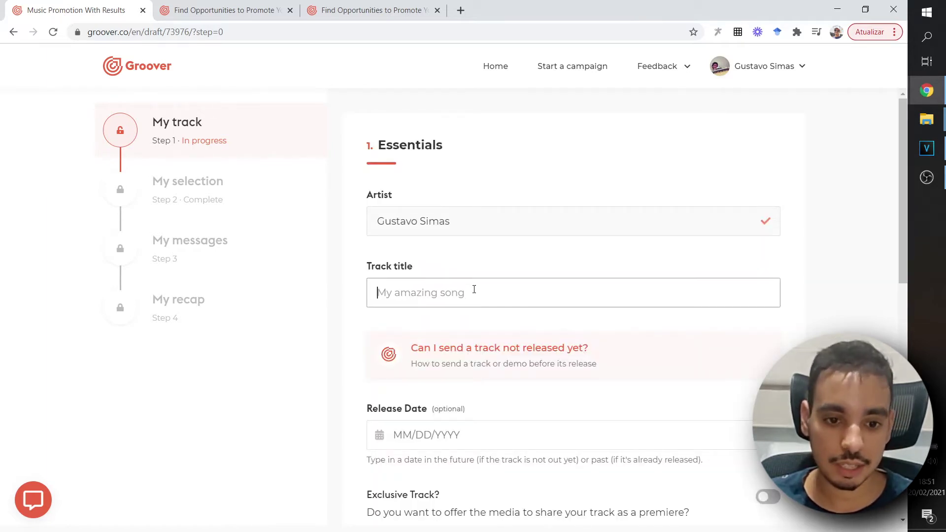
scroll(448, 241, down, 2)
text(Blade Runner)
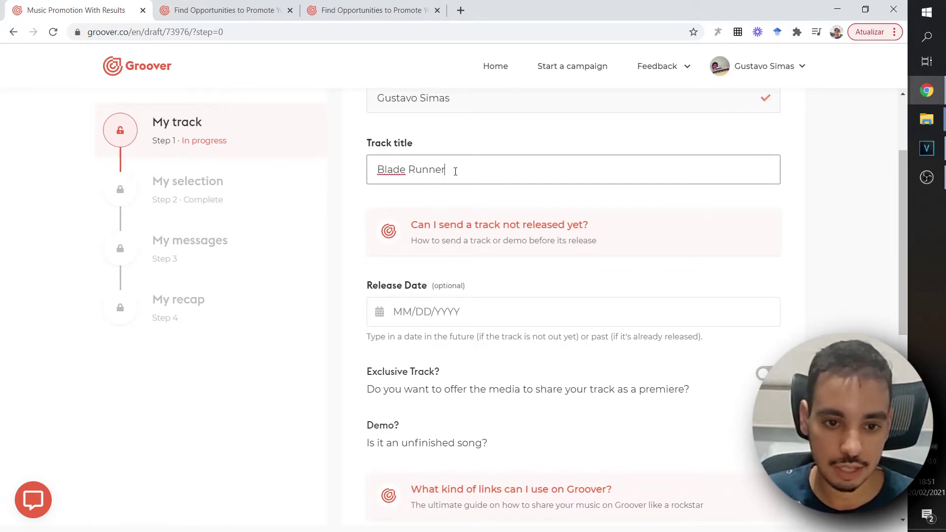
click(457, 304)
scroll(480, 269, down, 1)
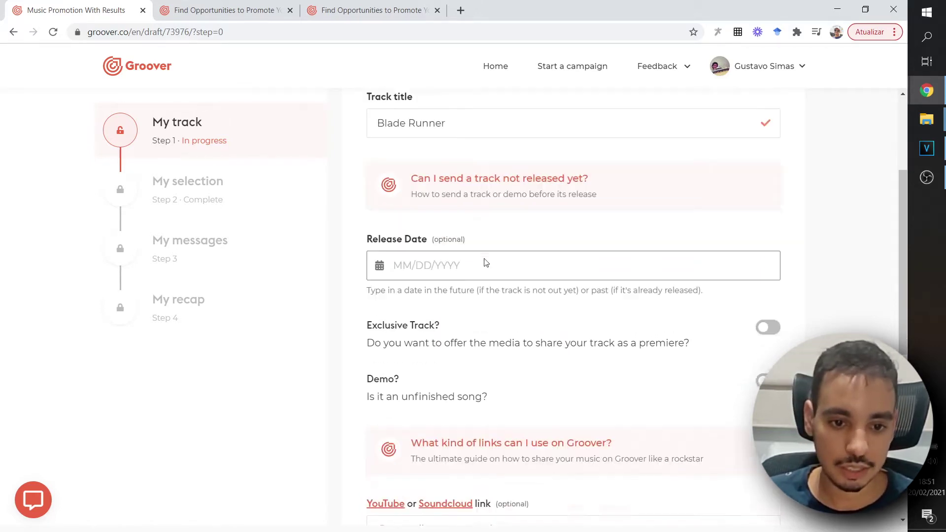
click(384, 256)
click(400, 255)
text(01/01)
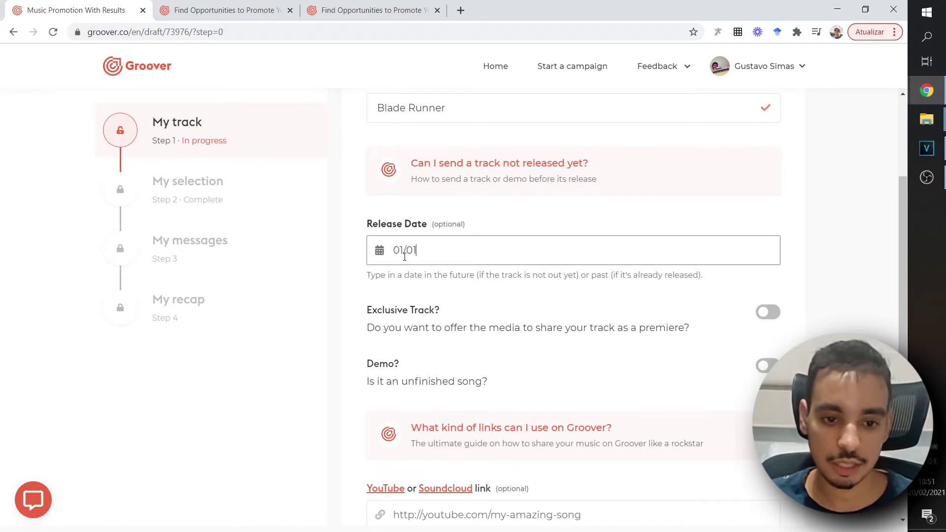
key(BackSpace)
key(BackSpace)
key(BackSpace)
key(BackSpace)
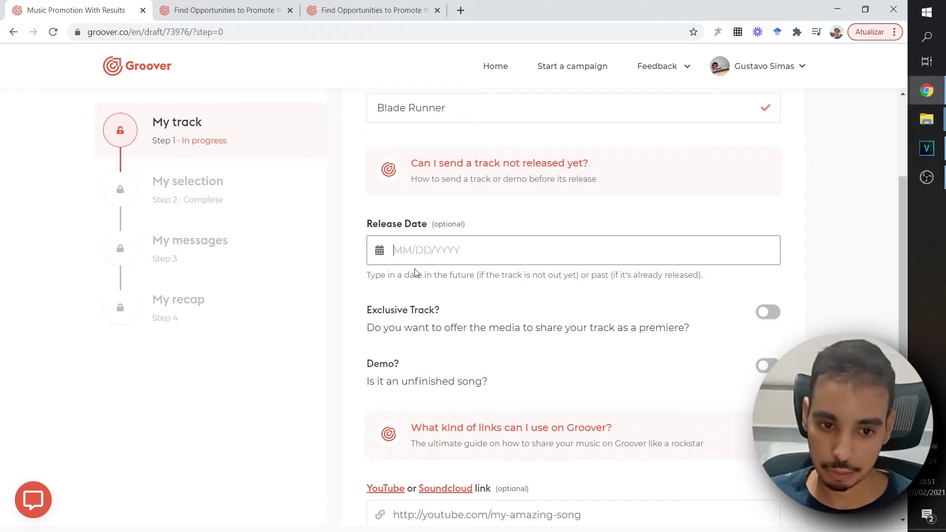
Step: Examine the Exclusive Track and Demo options in the track's essentials form
scroll(416, 273, down, 3)
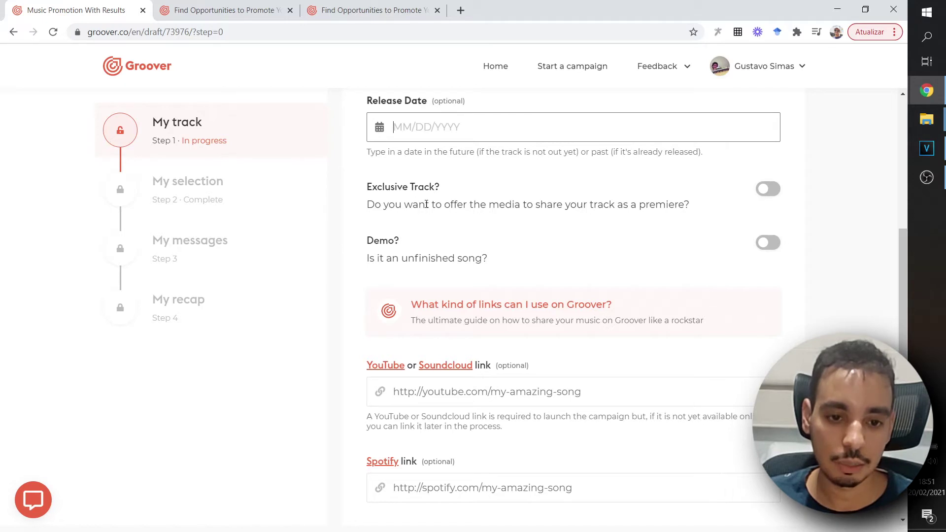
drag(386, 188, 409, 189)
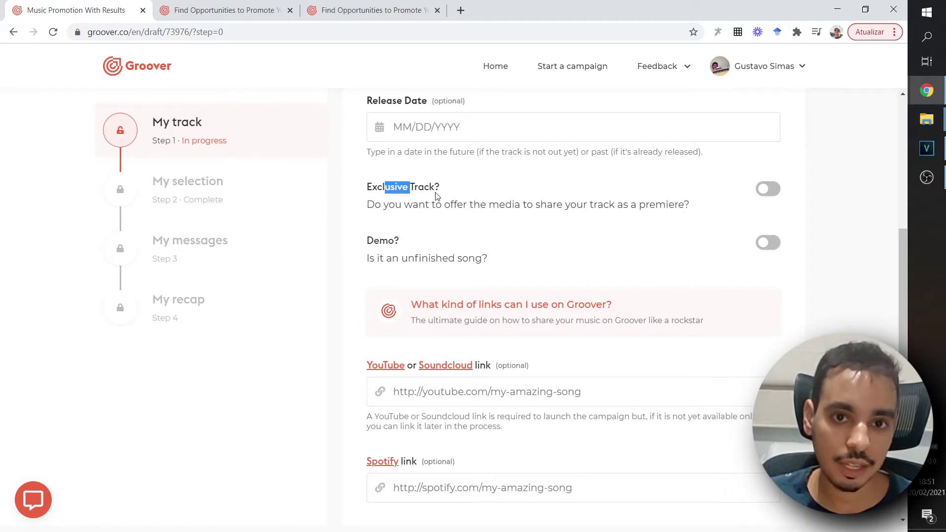
drag(367, 187, 435, 199)
click(380, 249)
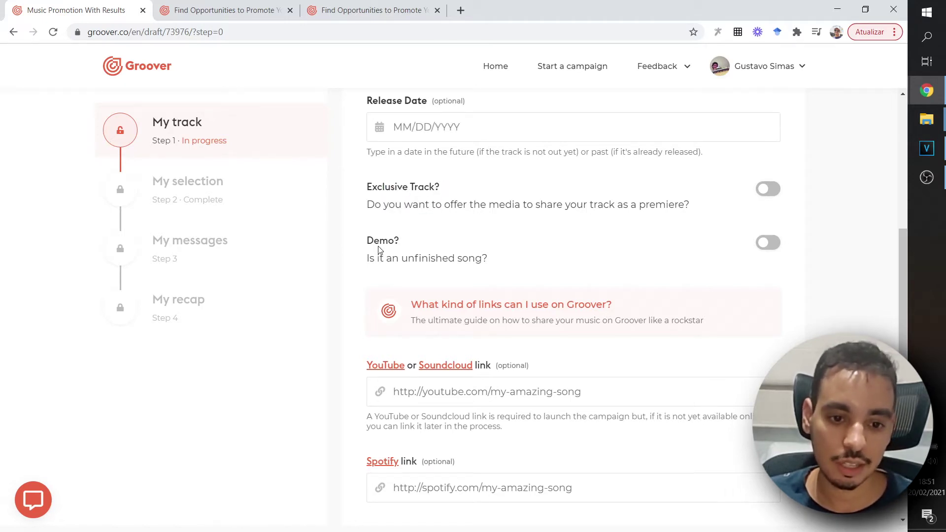
double_click(374, 241)
click(397, 250)
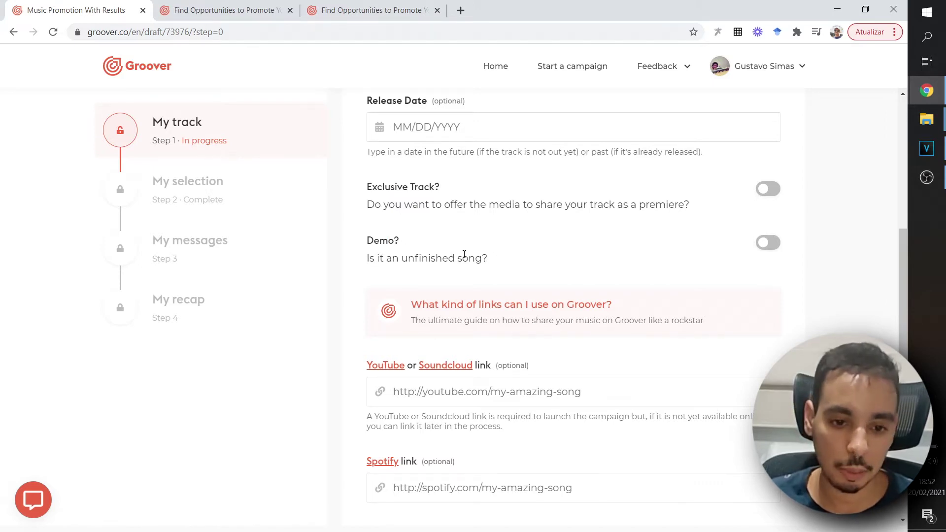
Step: Examine the optional YouTube or Soundcloud, Spotify, EP/LP and next event link fields for the track
scroll(467, 254, down, 4)
click(420, 211)
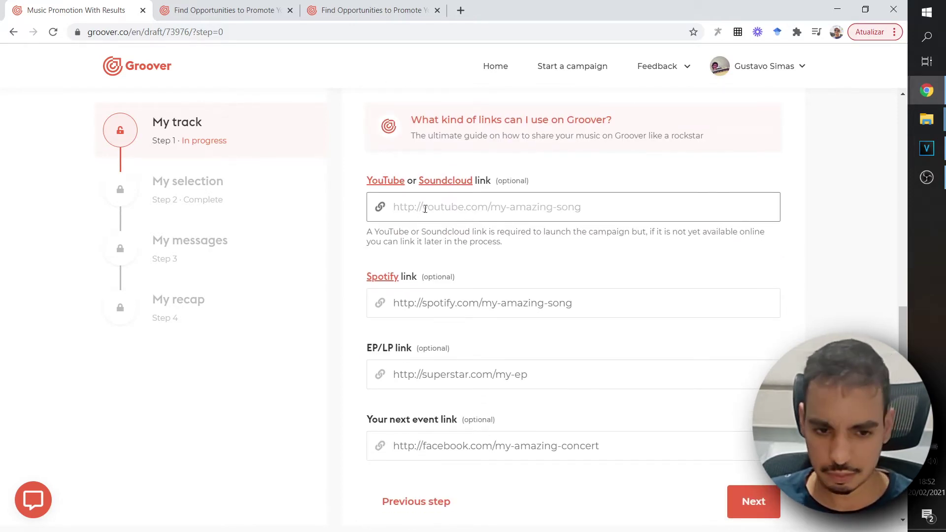
scroll(394, 194, down, 1)
click(404, 246)
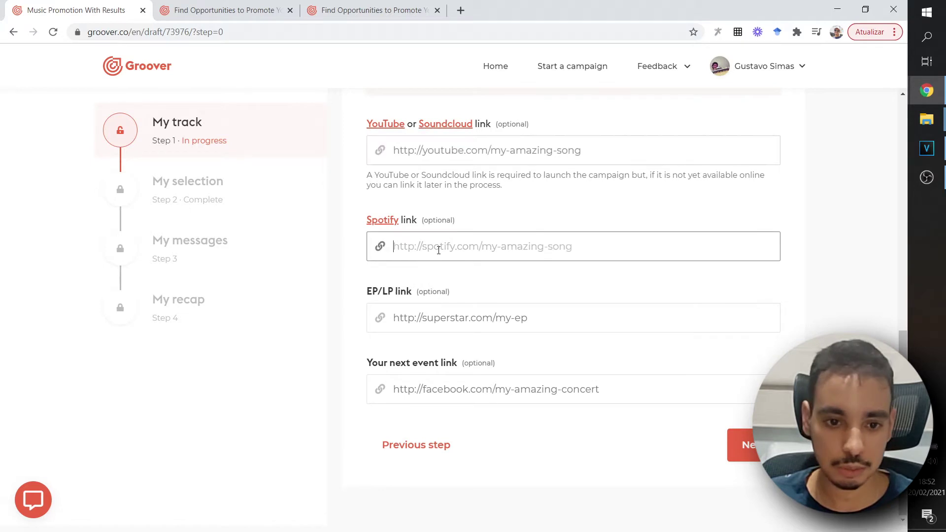
click(445, 321)
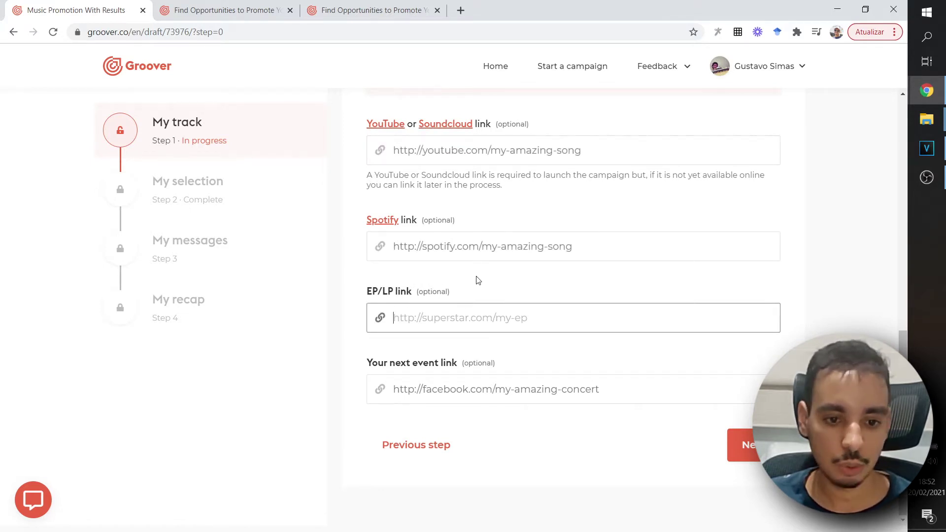
click(445, 389)
click(533, 313)
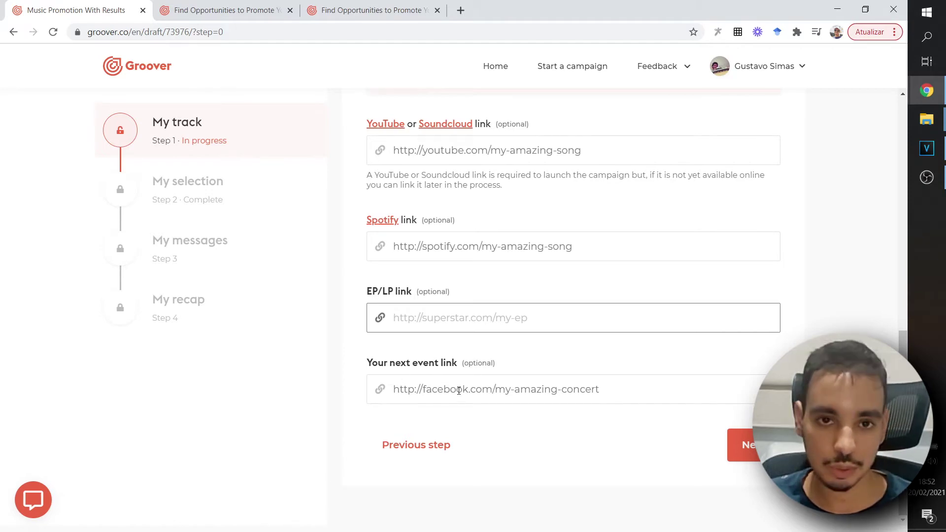
click(414, 393)
scroll(443, 384, up, 10)
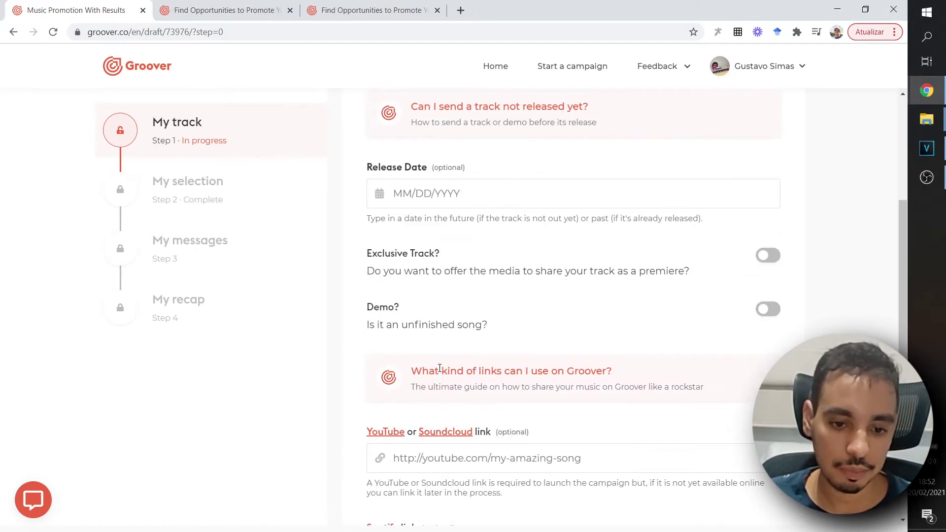
scroll(443, 384, down, 10)
scroll(458, 359, up, 4)
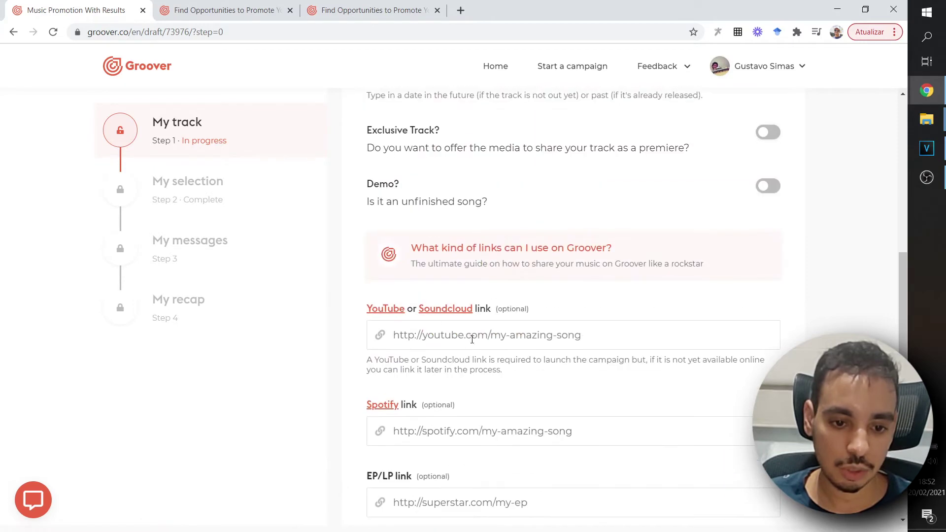
scroll(455, 334, down, 3)
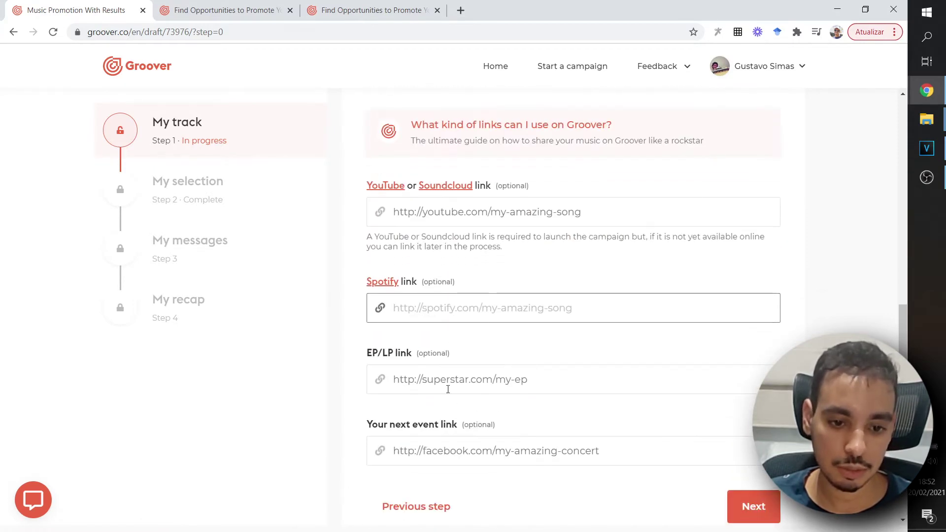
click(450, 386)
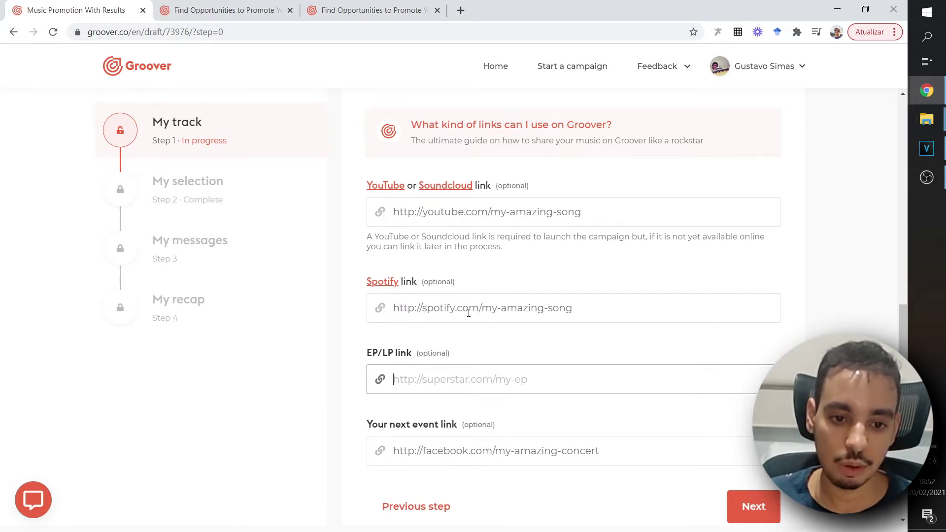
Step: Continue to the My selection stage with the link fields left empty, and review the campaign goals and budget question
scroll(416, 262, down, 1)
click(749, 445)
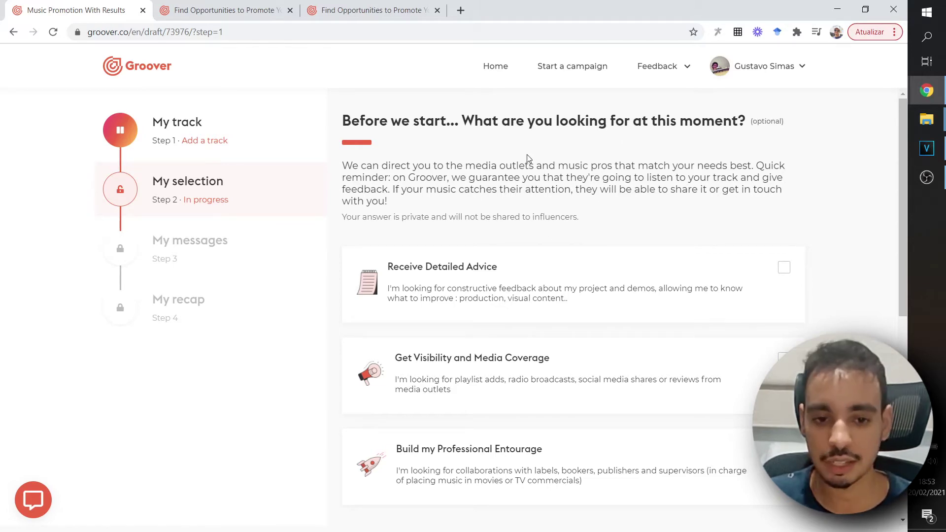
scroll(531, 180, down, 4)
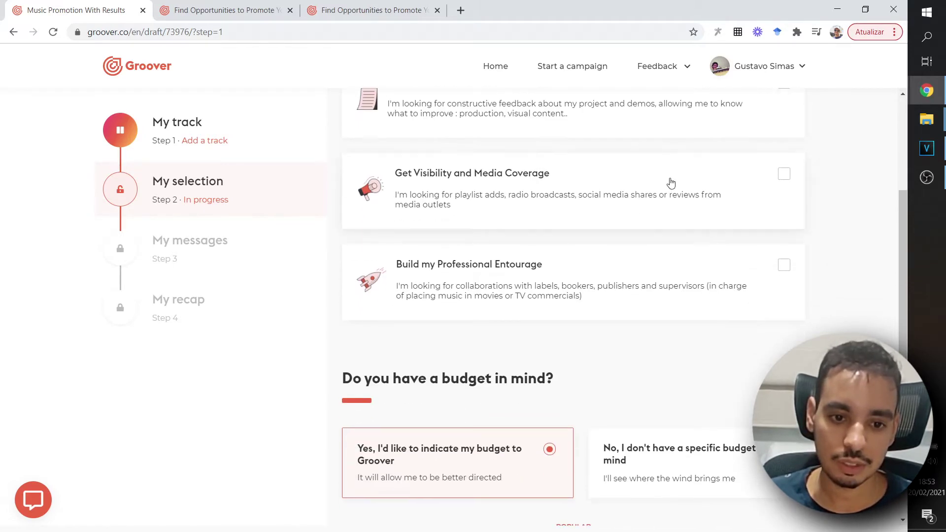
scroll(669, 182, up, 4)
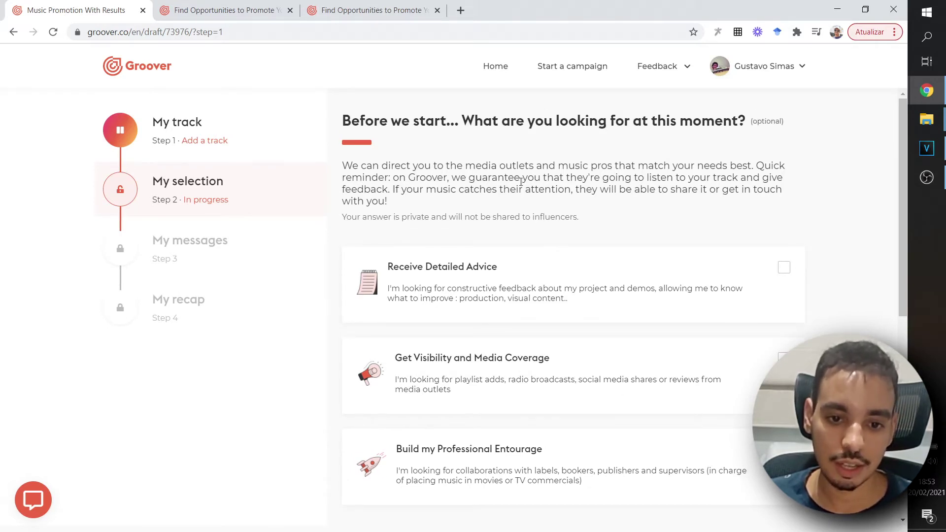
scroll(444, 245, down, 8)
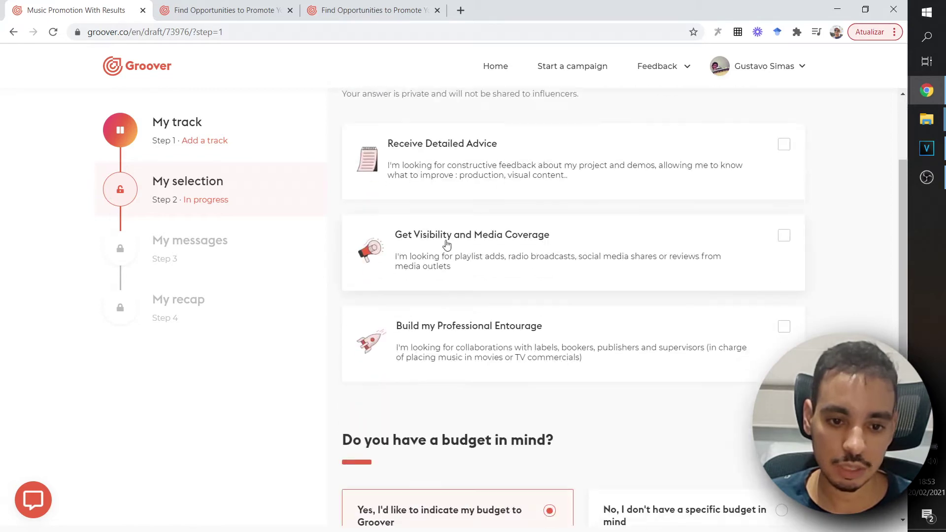
scroll(556, 257, up, 8)
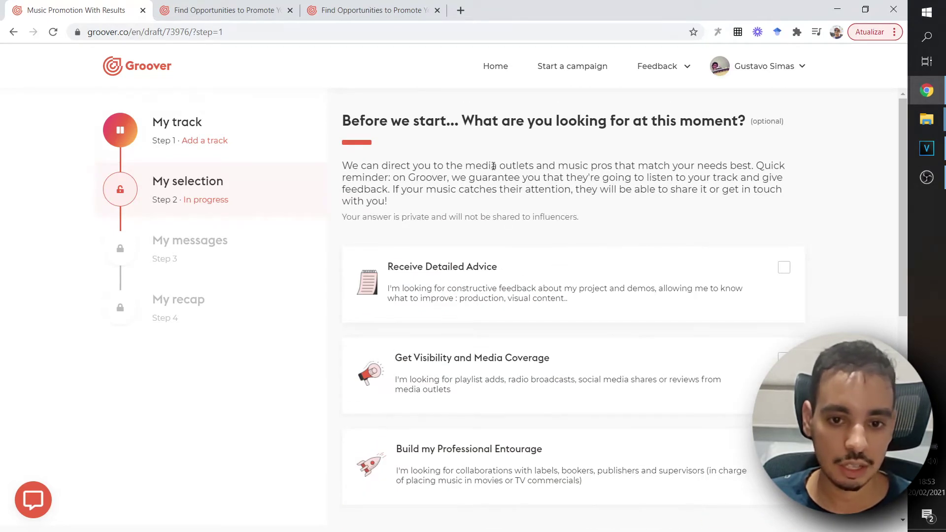
Step: Select the goals Receive Detailed Advice, Get Visibility and Media Coverage, and Build my Professional Entourage for the campaign
scroll(512, 168, down, 3)
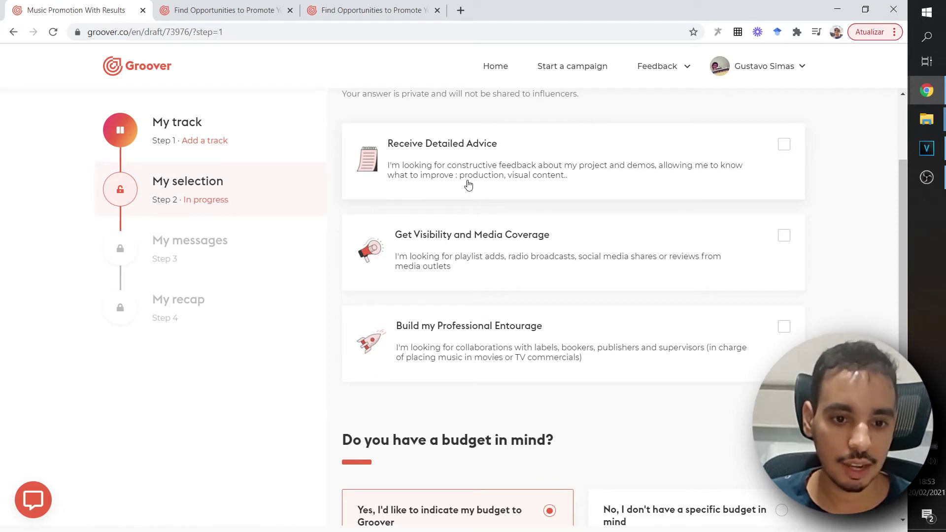
scroll(472, 181, up, 2)
click(500, 238)
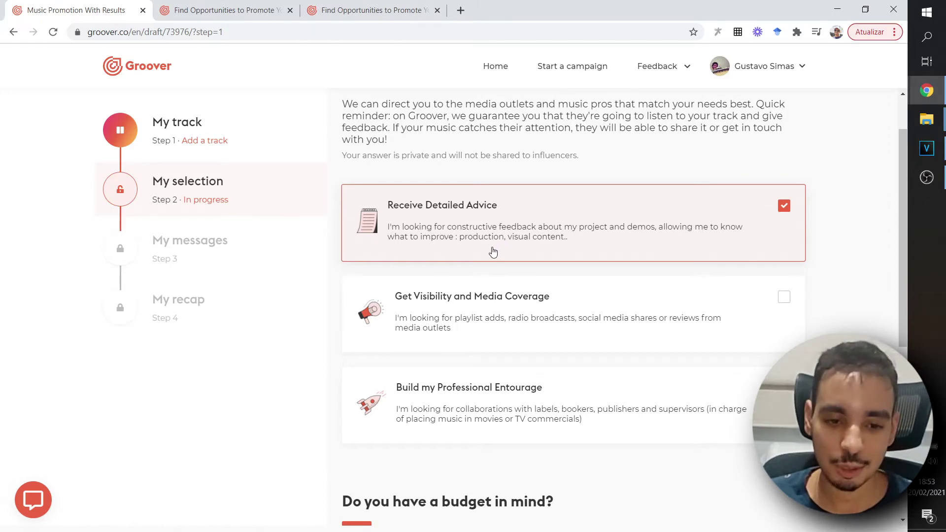
scroll(441, 218, down, 1)
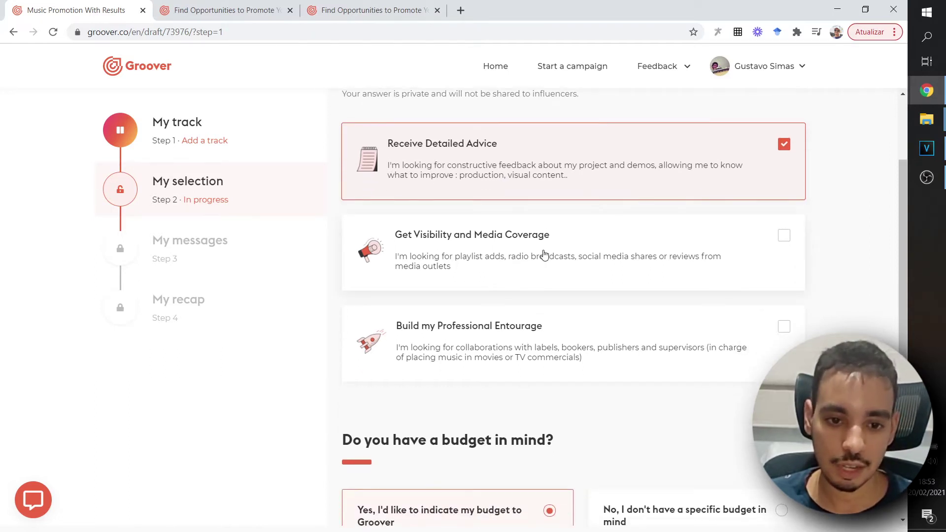
click(469, 253)
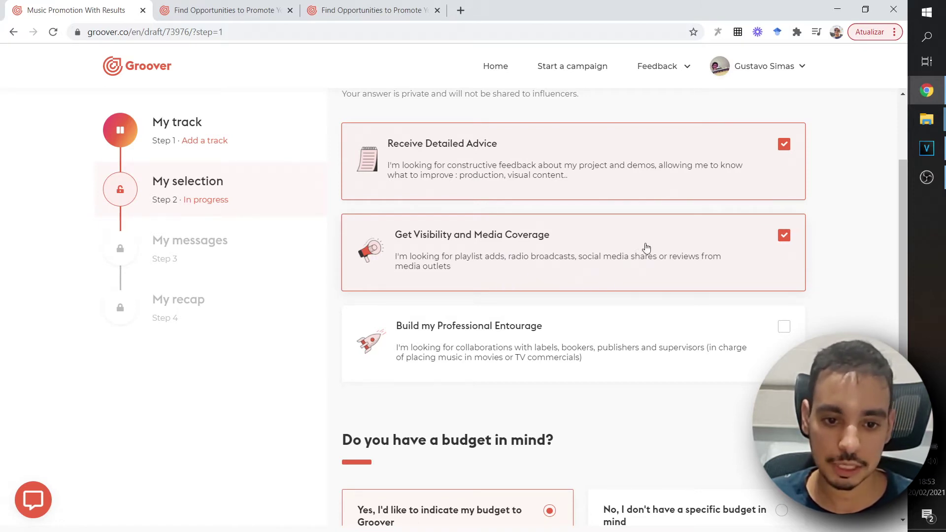
scroll(644, 251, down, 1)
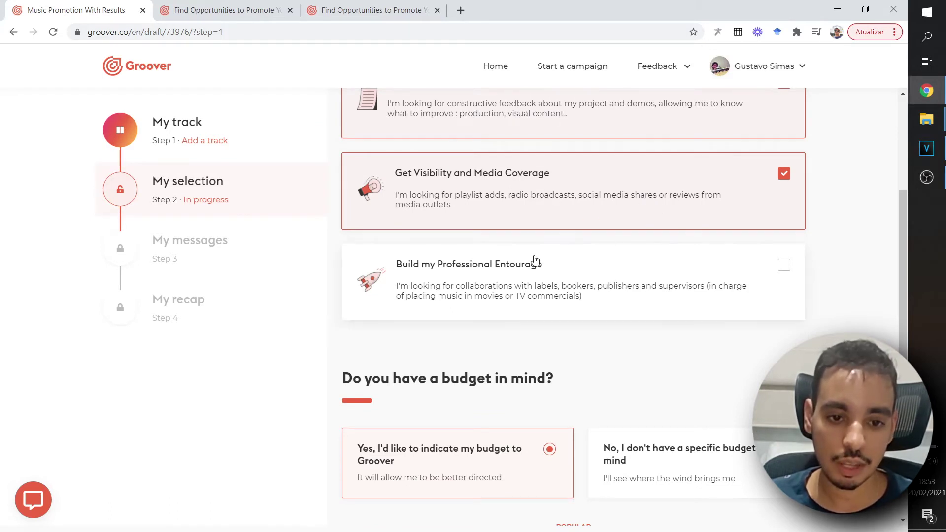
click(468, 288)
scroll(419, 282, down, 1)
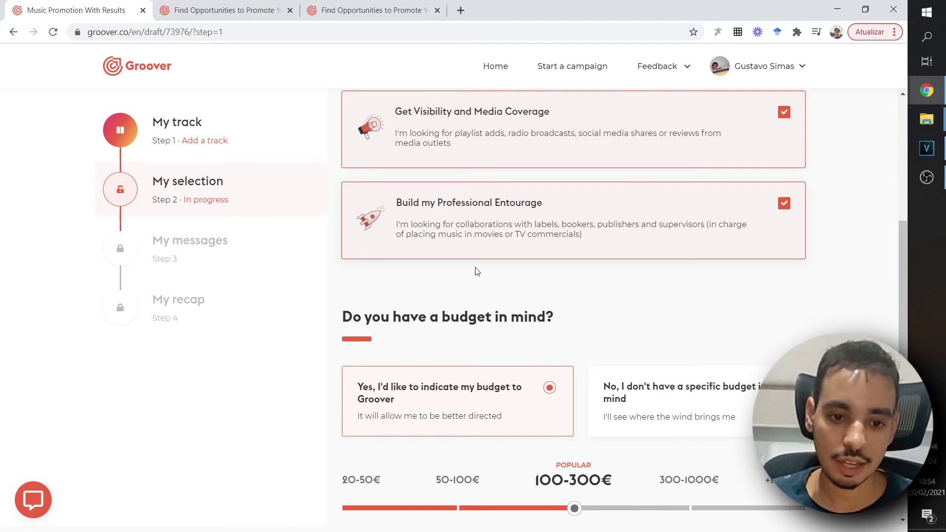
scroll(476, 268, up, 5)
Step: Try the campaign budget ranges from 20-50€ up to +1000€, then return to 20-50€
scroll(507, 209, down, 8)
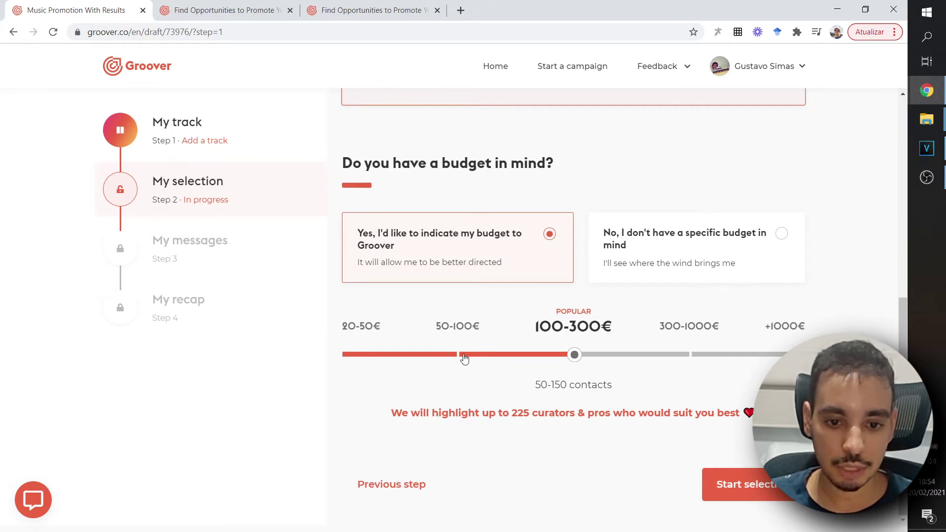
click(464, 359)
click(360, 358)
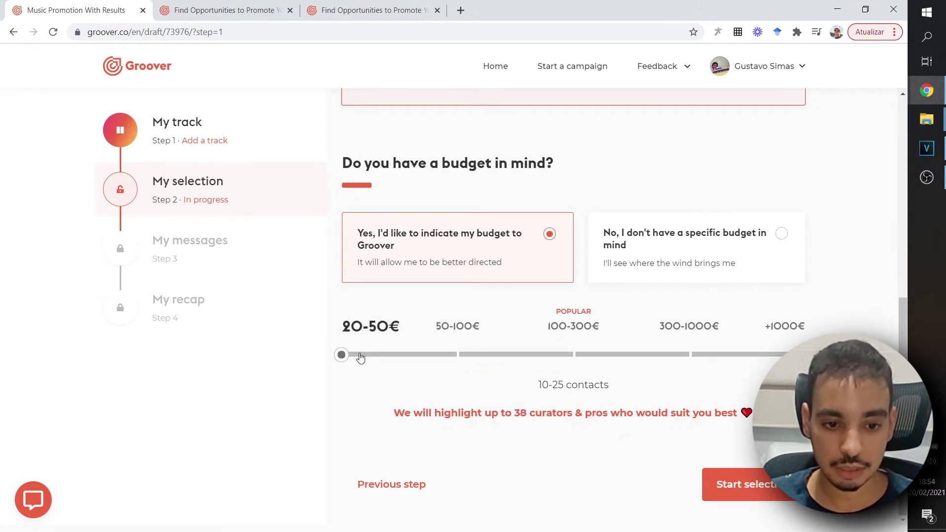
click(464, 362)
click(574, 360)
click(689, 363)
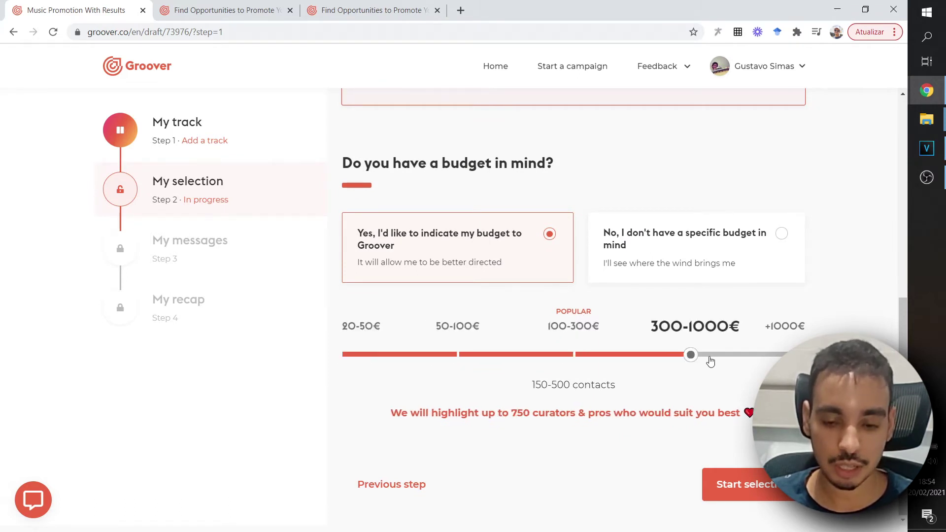
click(776, 356)
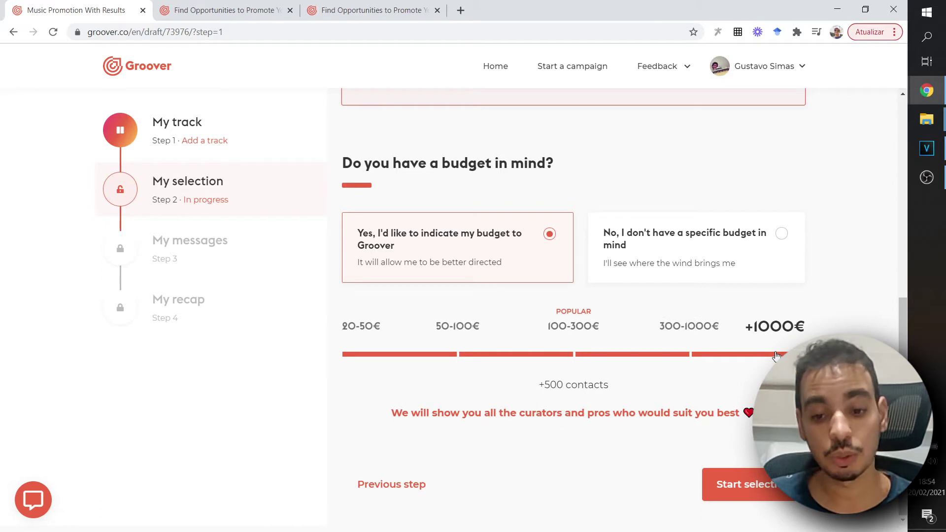
click(351, 354)
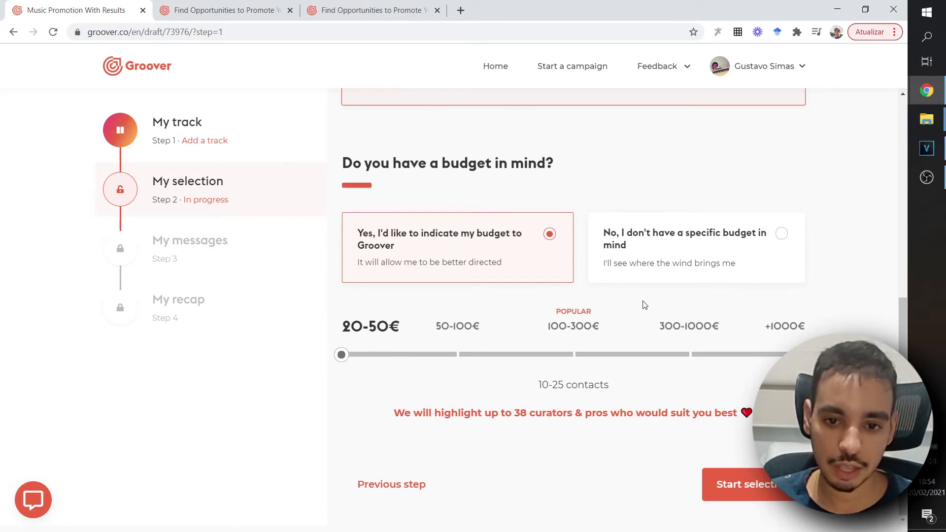
click(635, 256)
click(485, 335)
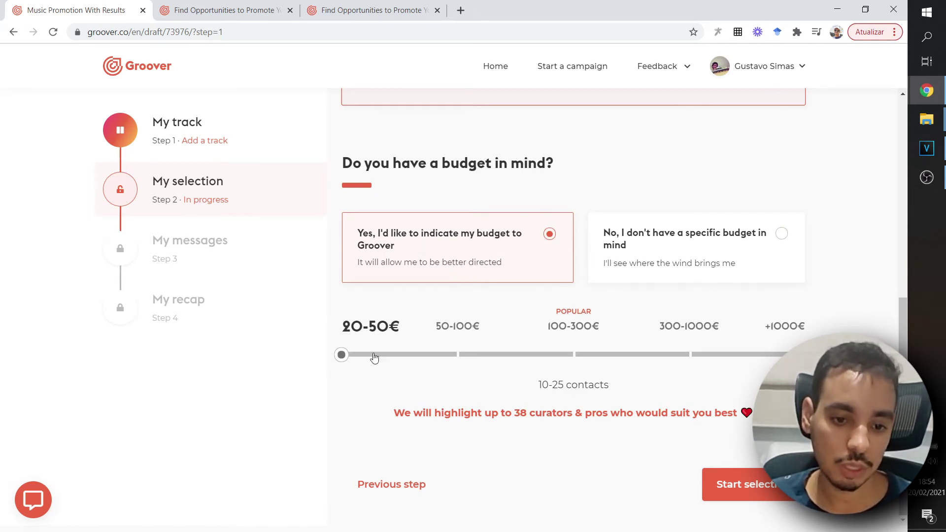
Step: Choose to have no specific budget in mind and start the curator selection
click(672, 258)
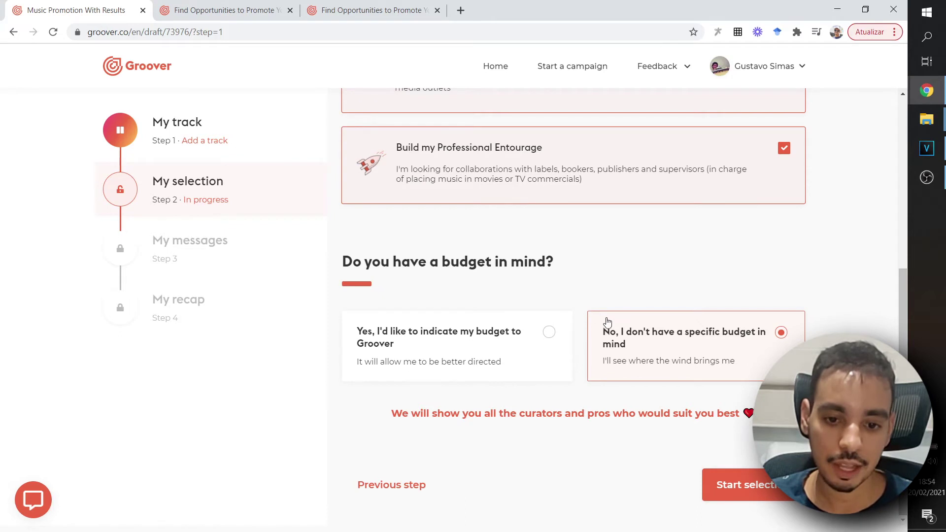
click(499, 339)
click(682, 264)
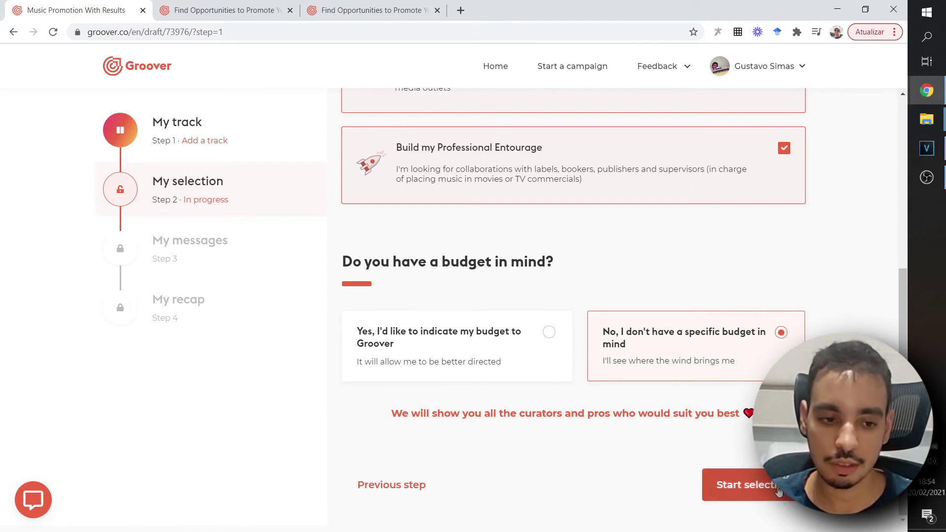
click(744, 484)
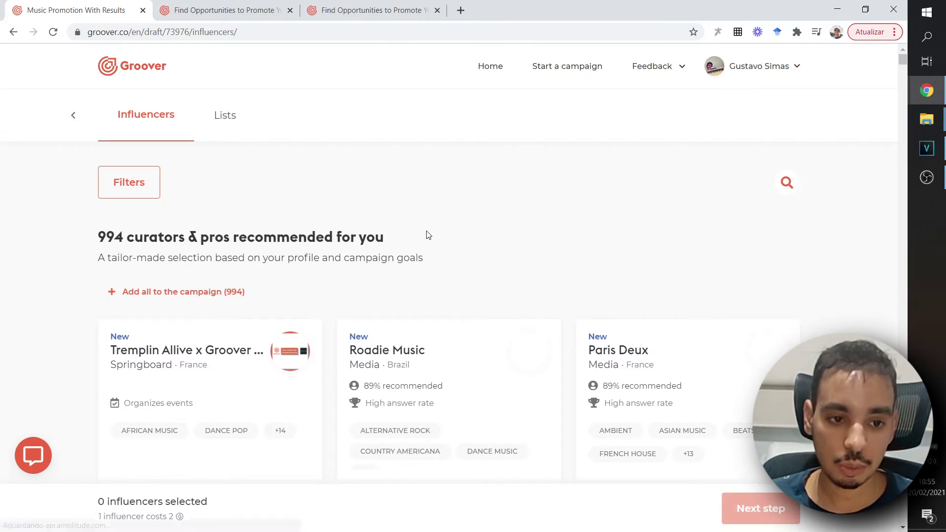
Step: Examine the recommended curators and pros page, including its first cards with recommendation rates, answer rates and prices
scroll(248, 241, down, 2)
scroll(248, 241, up, 2)
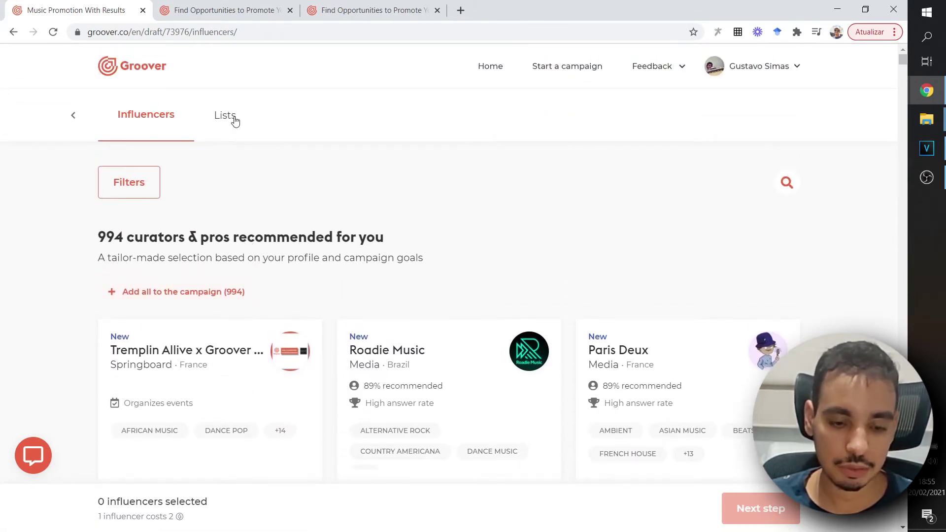
scroll(295, 175, down, 5)
scroll(312, 169, up, 5)
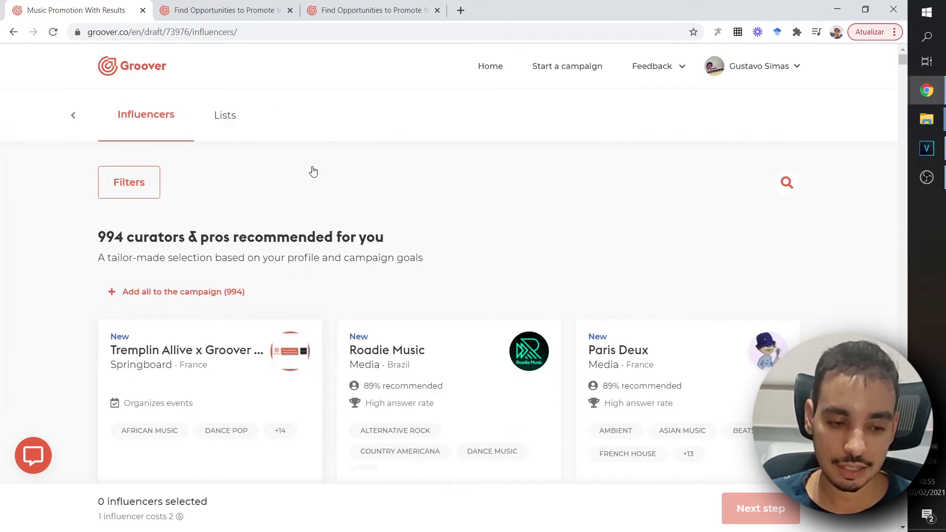
scroll(274, 194, down, 1)
scroll(256, 222, up, 1)
scroll(232, 248, down, 1)
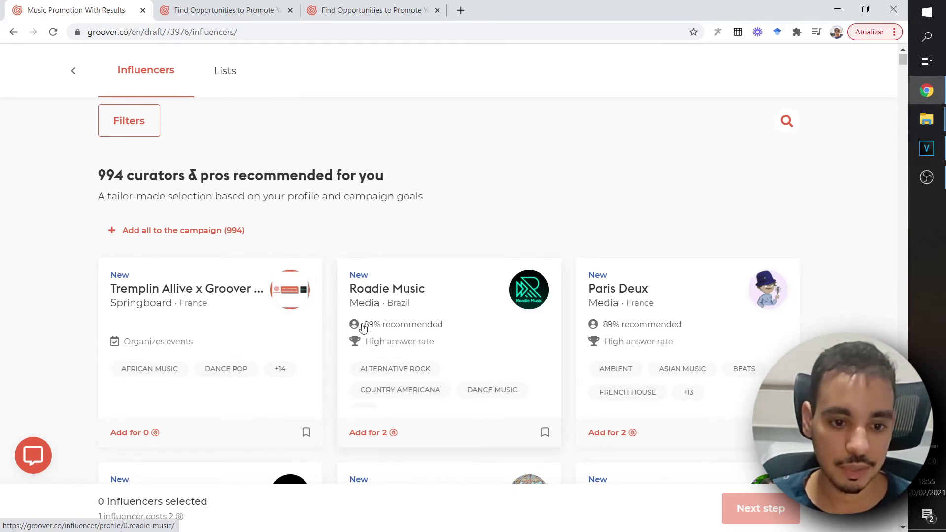
scroll(266, 286, down, 1)
scroll(248, 284, down, 2)
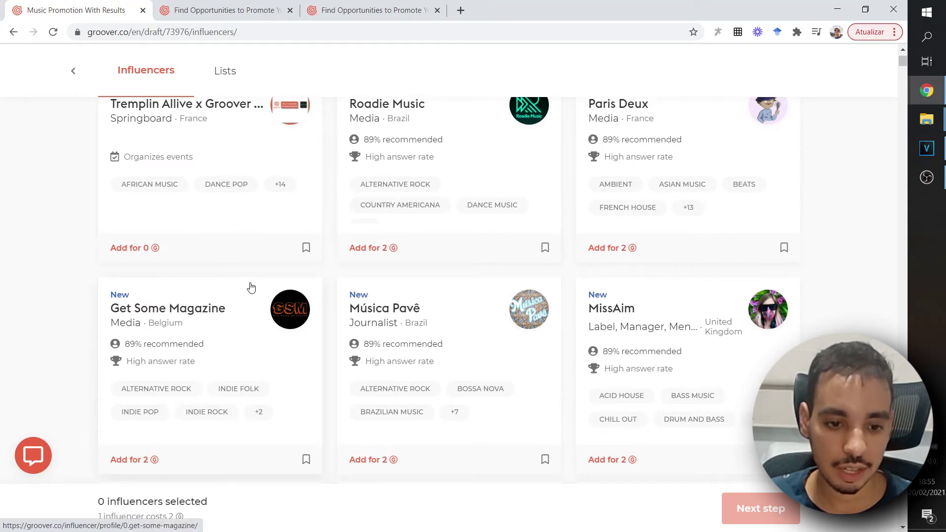
scroll(251, 287, up, 2)
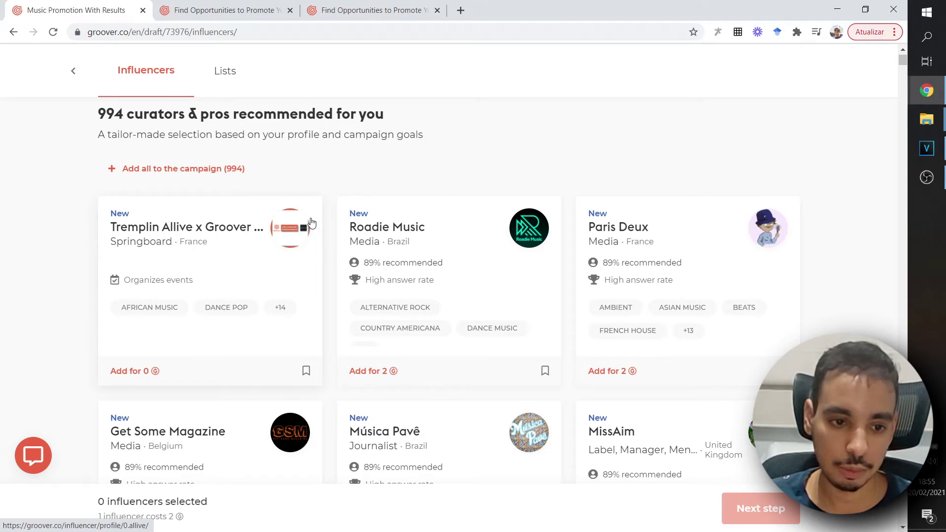
Step: Compare the types, countries and genre tags of the recommended curators further down the list
scroll(312, 223, down, 1)
scroll(311, 223, down, 3)
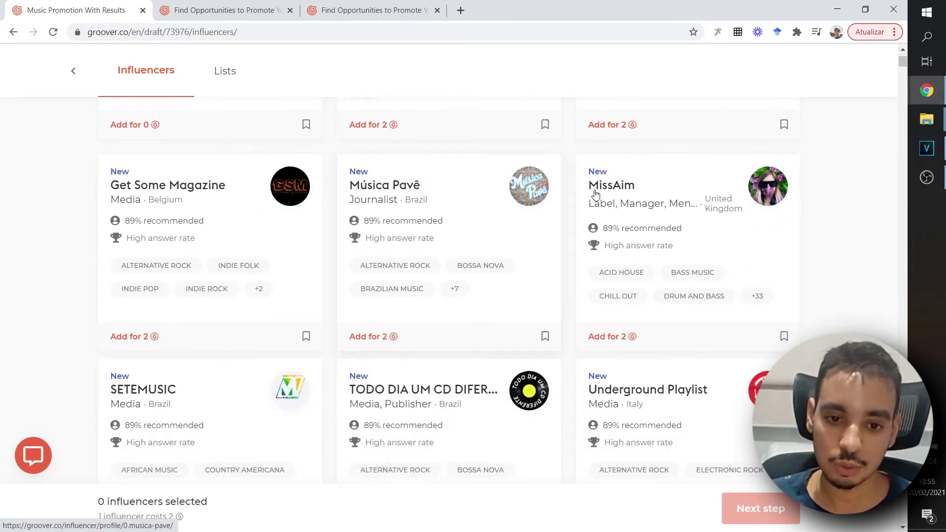
scroll(610, 202, down, 1)
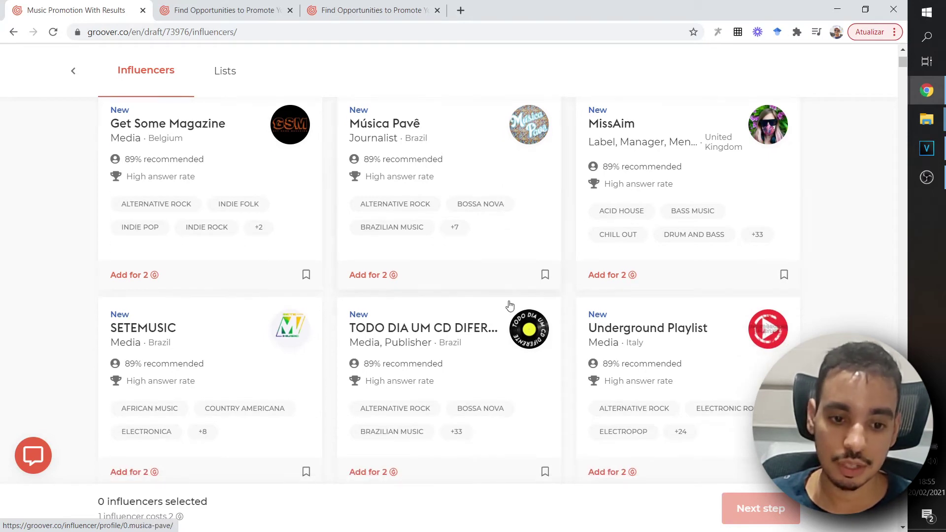
scroll(365, 335, up, 4)
scroll(358, 339, up, 1)
scroll(338, 347, down, 1)
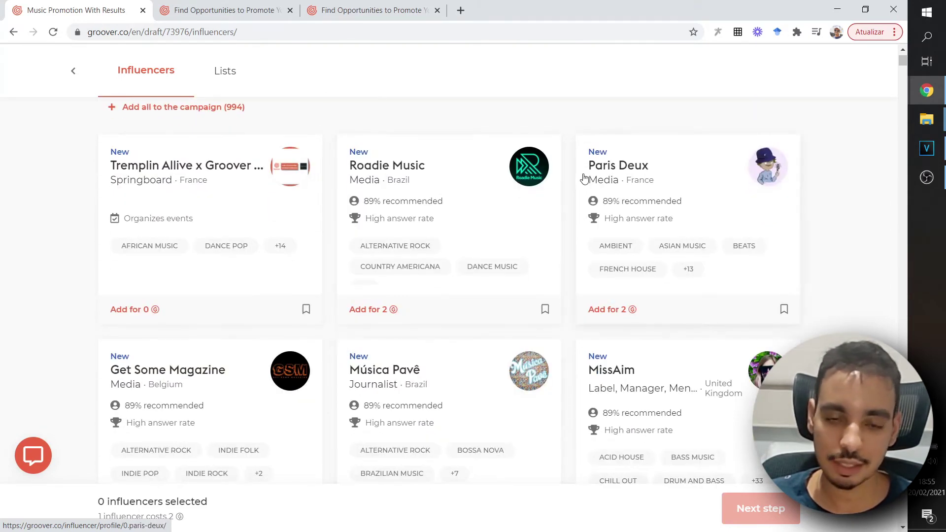
scroll(489, 247, up, 3)
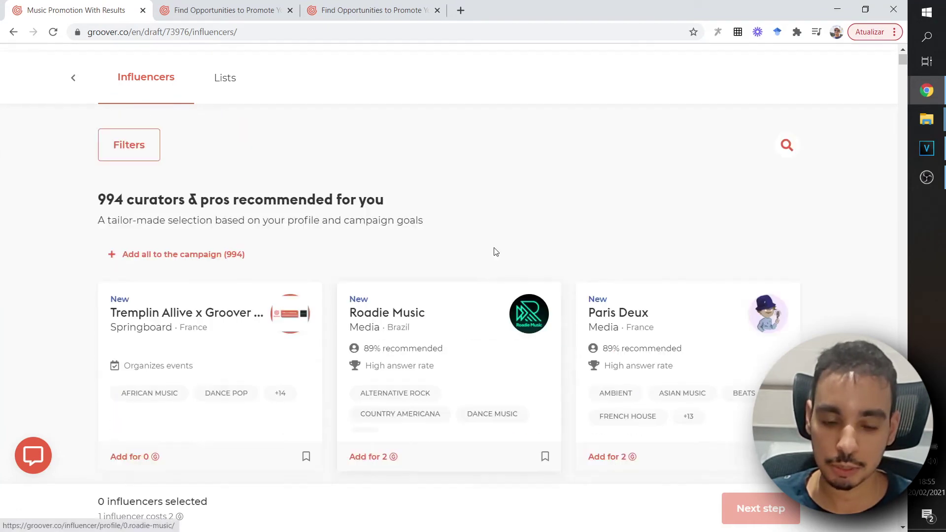
scroll(391, 285, down, 2)
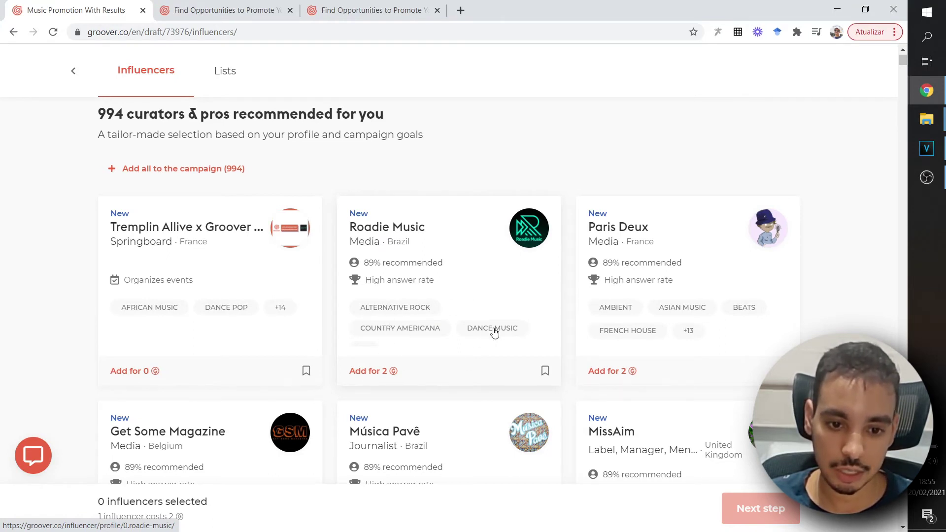
scroll(406, 334, down, 1)
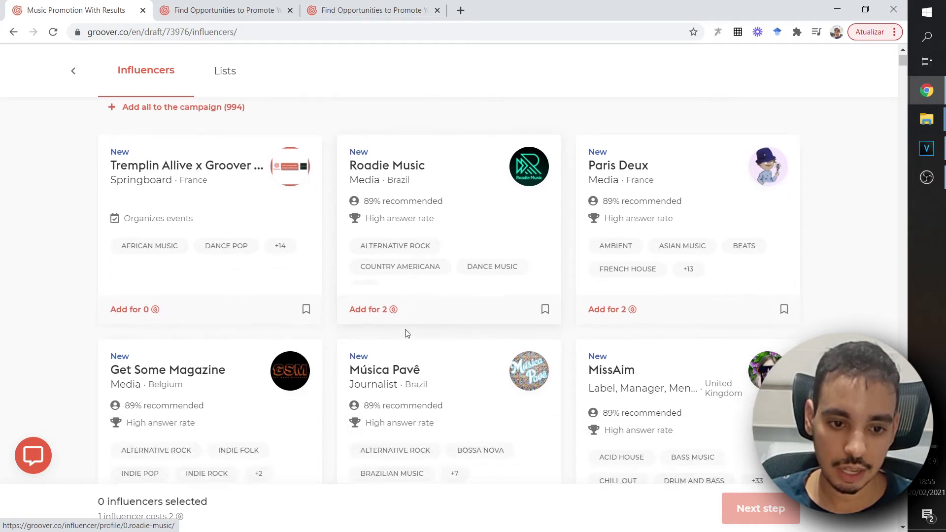
scroll(417, 266, down, 4)
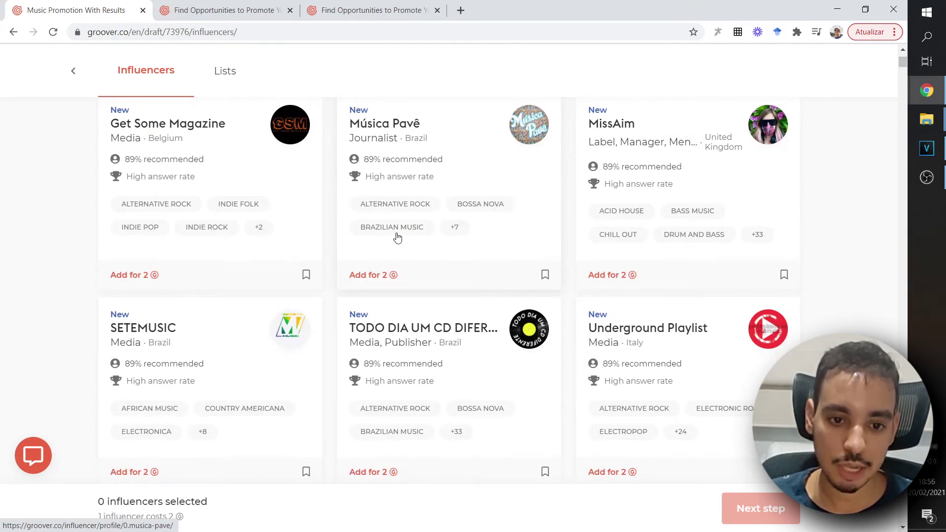
scroll(300, 158, down, 5)
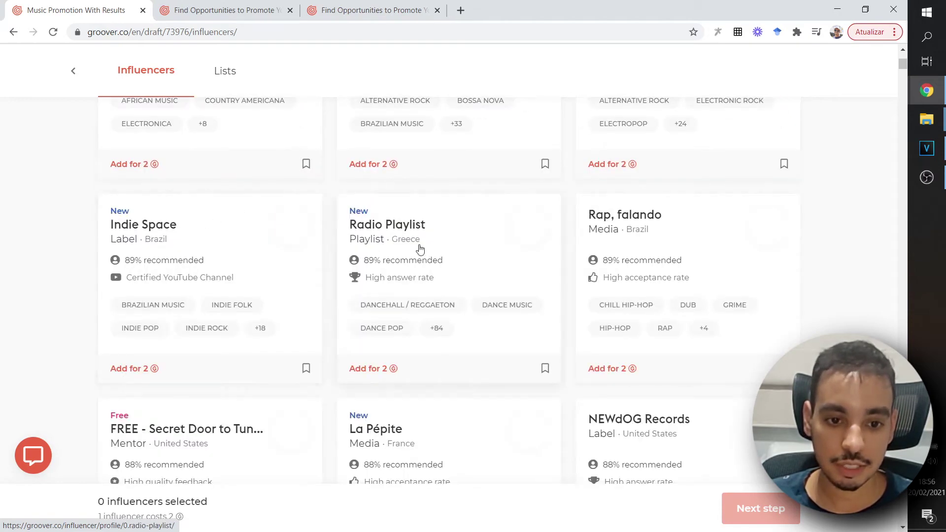
scroll(633, 302, up, 6)
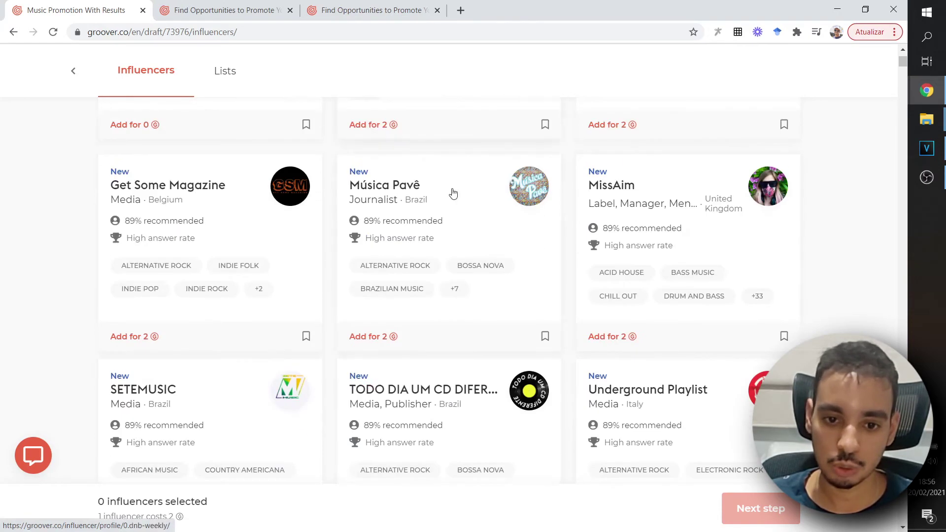
scroll(699, 256, up, 4)
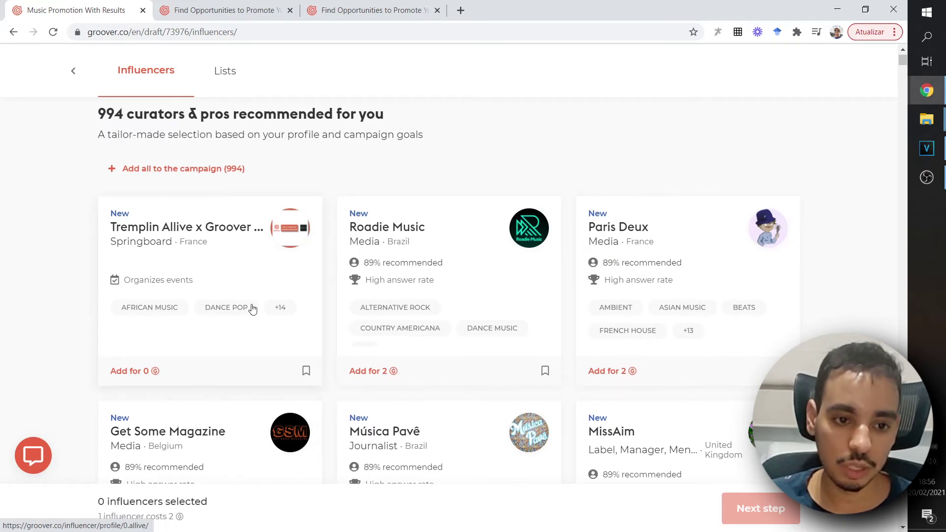
scroll(264, 261, up, 3)
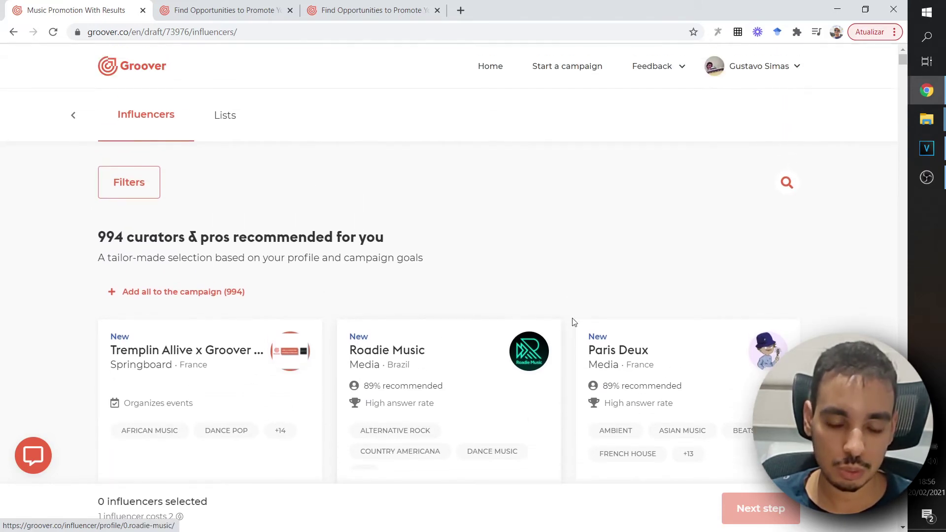
Step: Open the Roadie Music curator profile from the recommendations and view its bio and activity details
scroll(268, 352, down, 3)
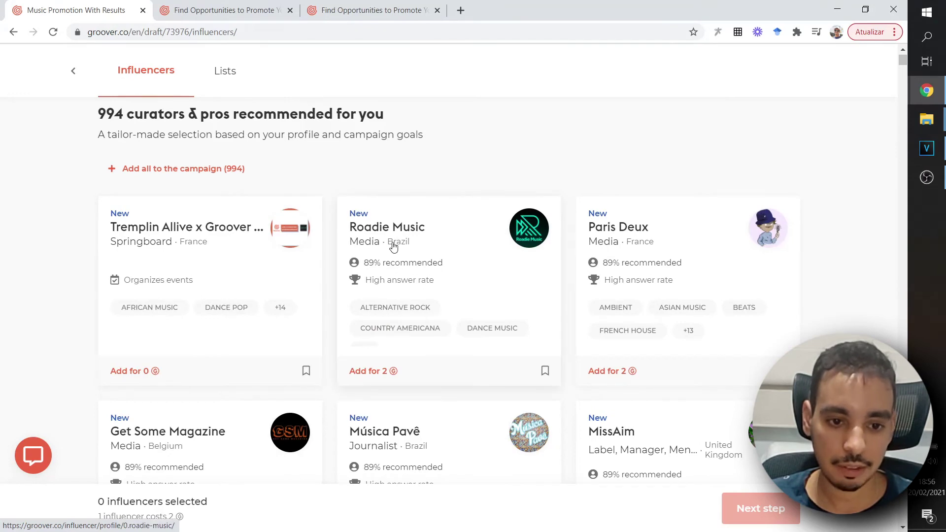
scroll(409, 296, down, 2)
click(395, 296)
scroll(401, 315, down, 3)
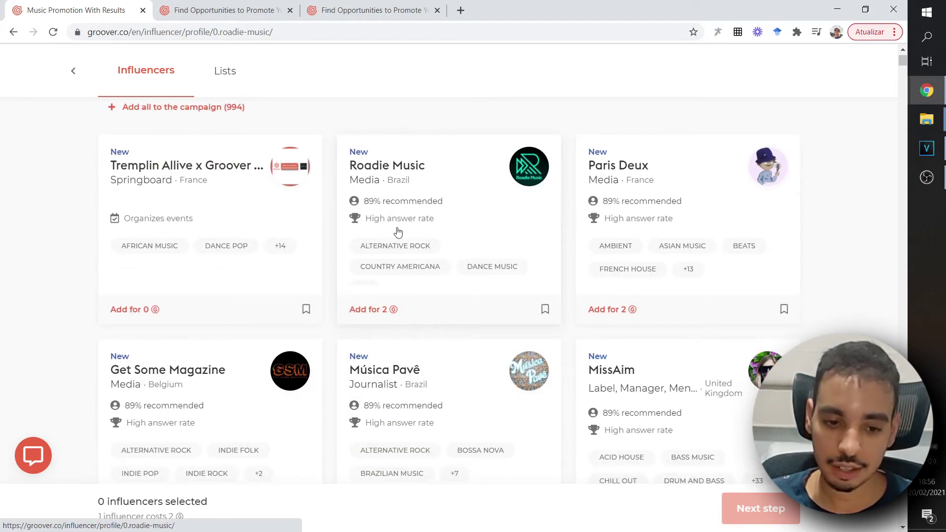
scroll(391, 220, down, 2)
scroll(329, 273, up, 3)
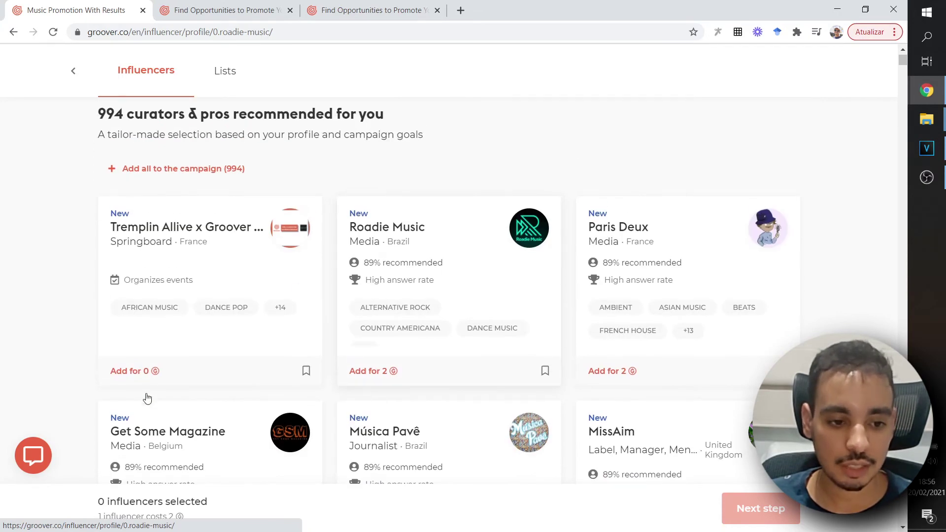
scroll(149, 380, down, 1)
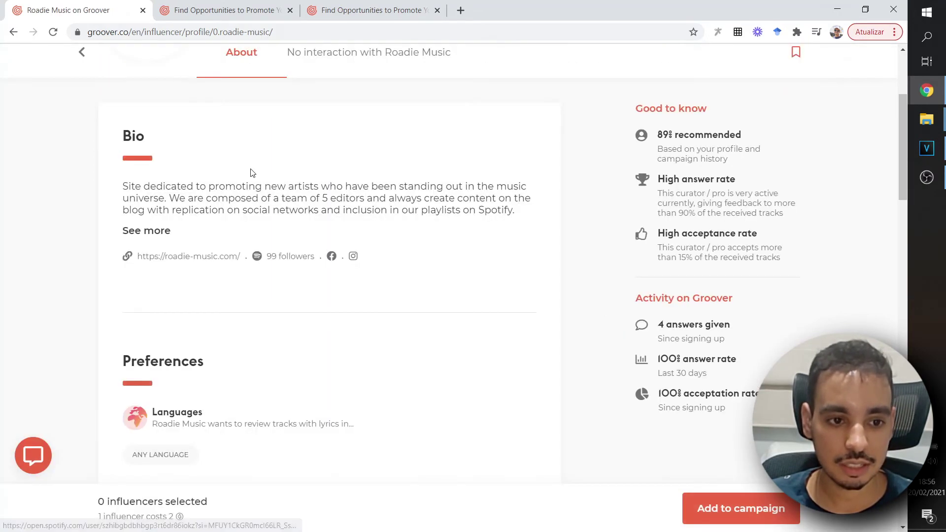
Step: Examine the Roadie Music profile's language, localization and musical universe preferences, and return to the recommended curators list
scroll(282, 251, down, 3)
scroll(283, 251, down, 2)
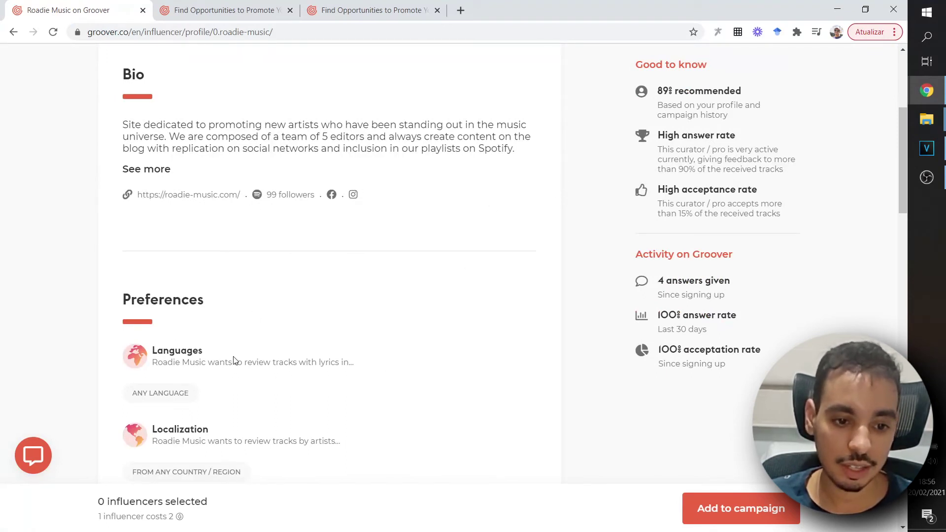
scroll(309, 247, up, 1)
scroll(309, 250, down, 8)
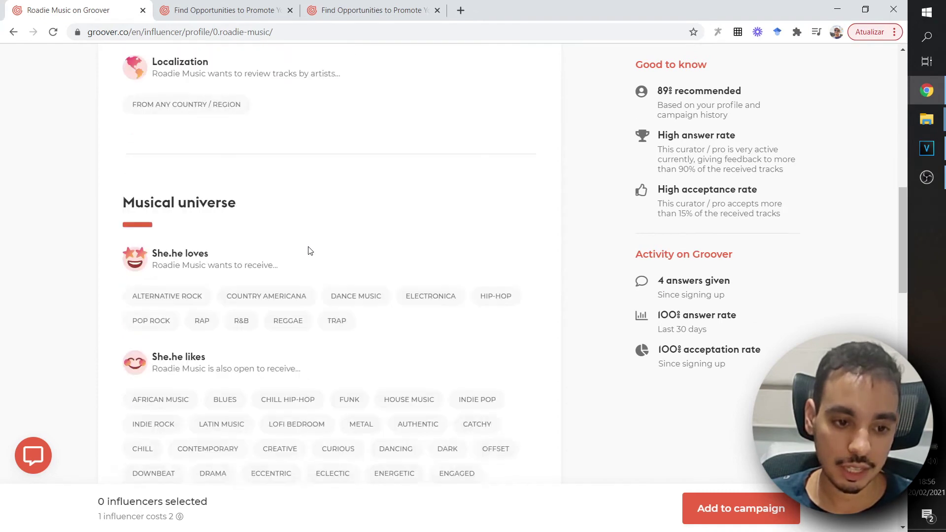
scroll(316, 252, up, 10)
click(13, 32)
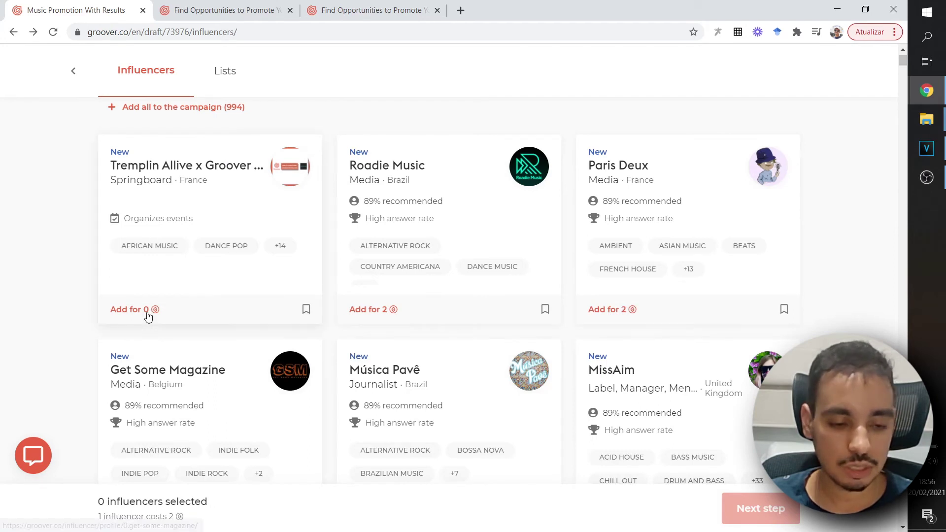
Step: Add Tremplin Allive x Groover - Live Sessions Streaming and Roadie Music to the campaign selection
drag(109, 319, 154, 313)
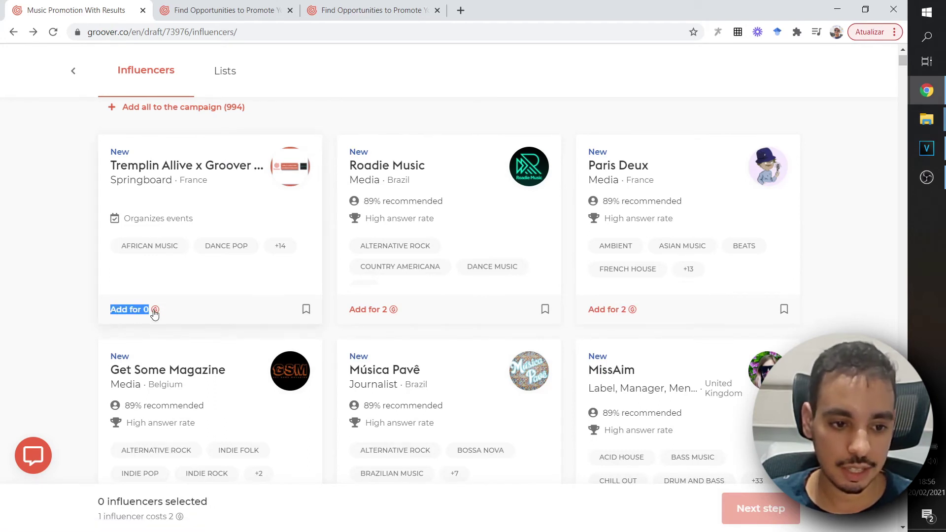
click(147, 315)
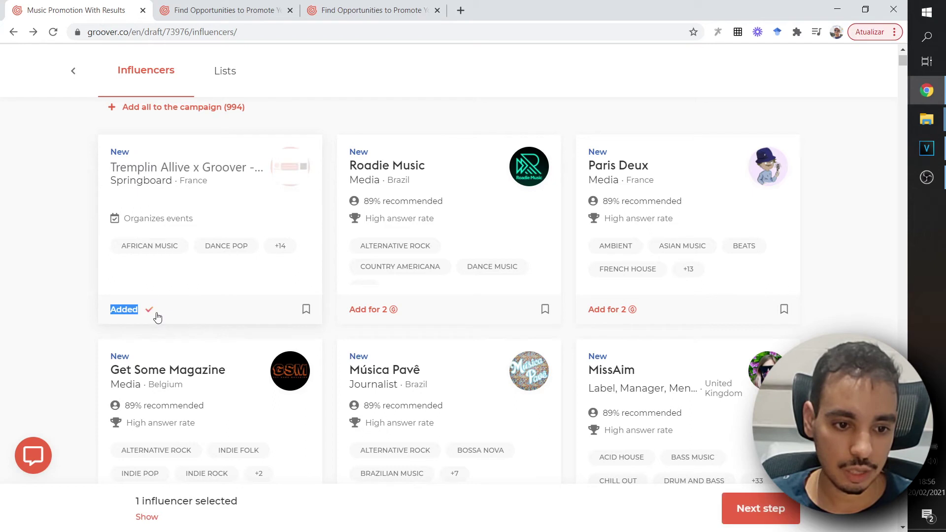
click(129, 310)
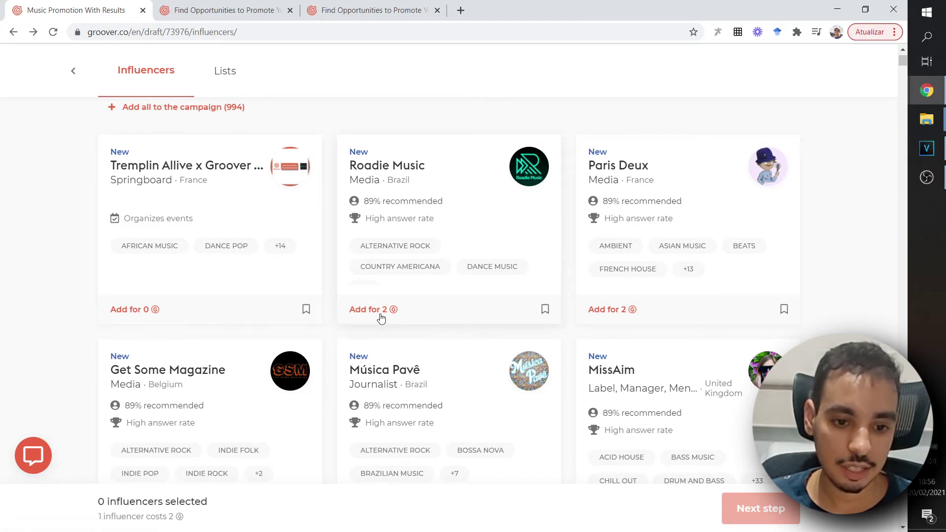
drag(353, 314, 389, 318)
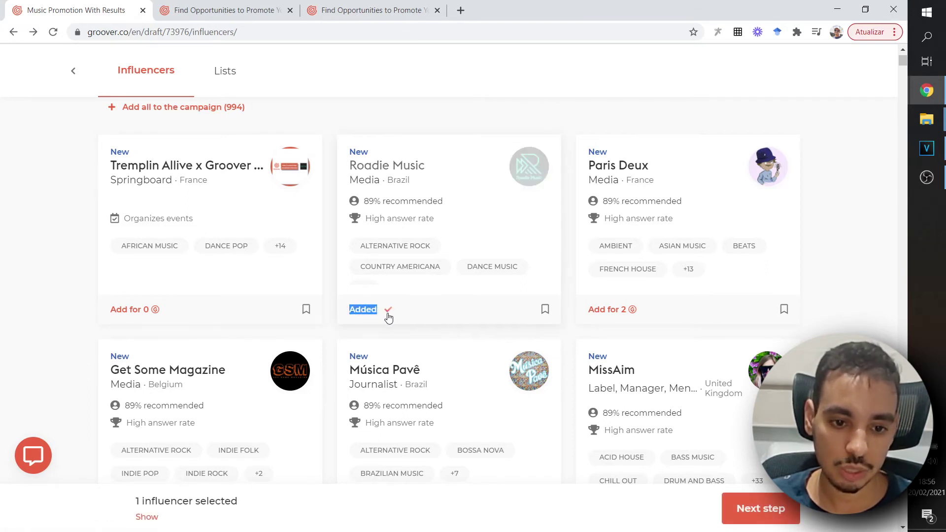
click(381, 315)
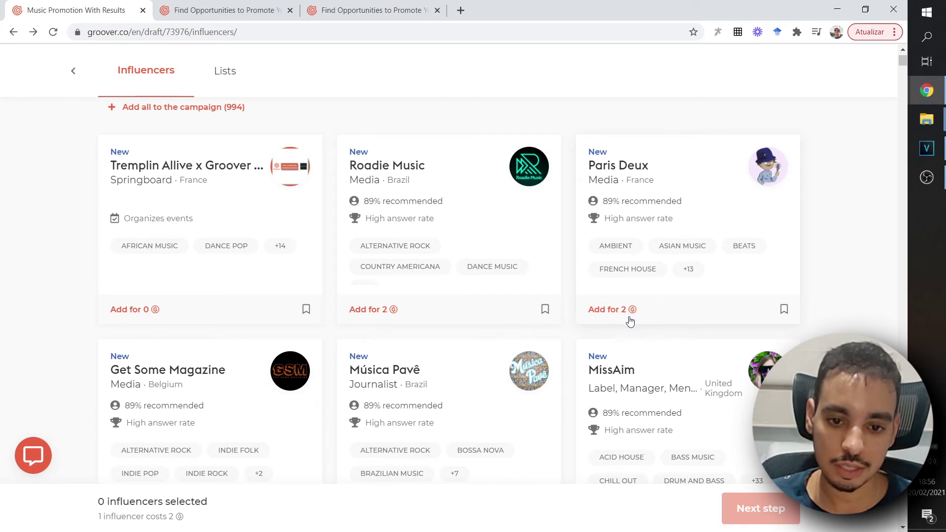
click(413, 313)
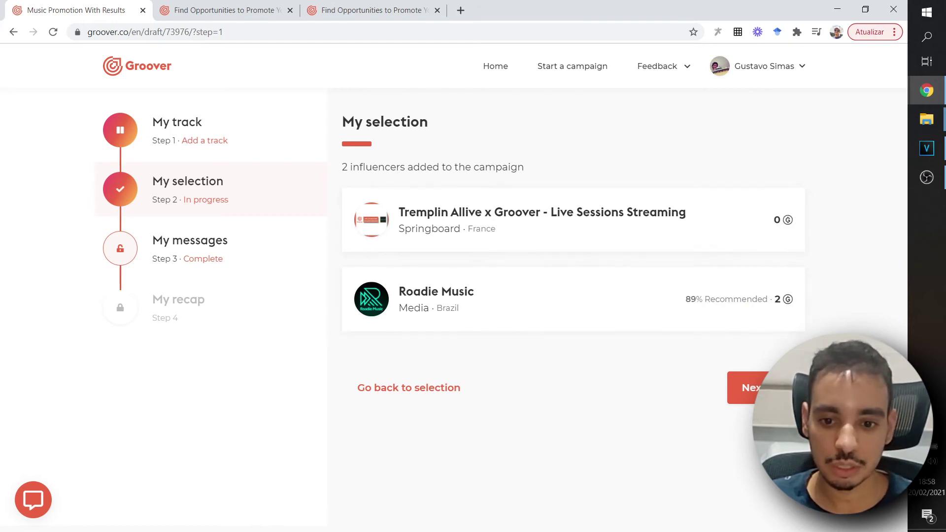
Step: Open the campaign's messages step and examine the general pitch field and the personalized message options for each selected curator
click(190, 251)
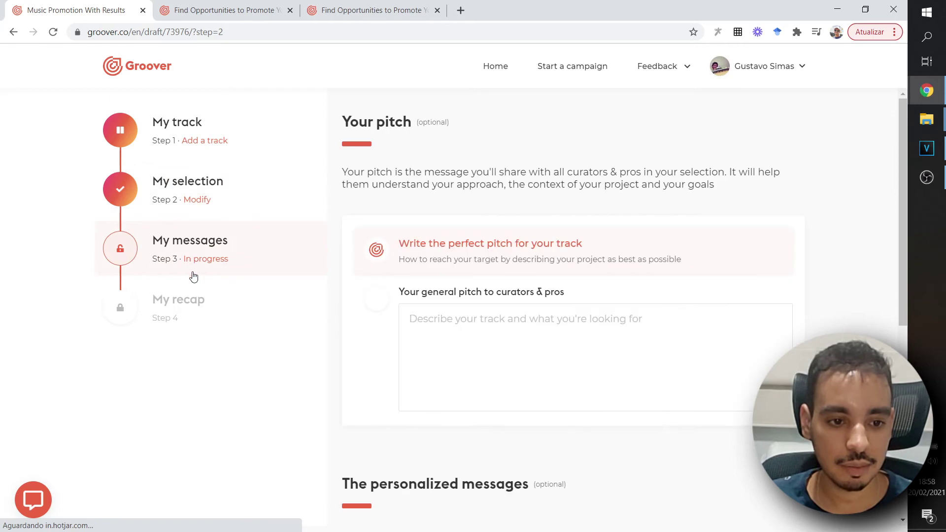
scroll(482, 340, down, 3)
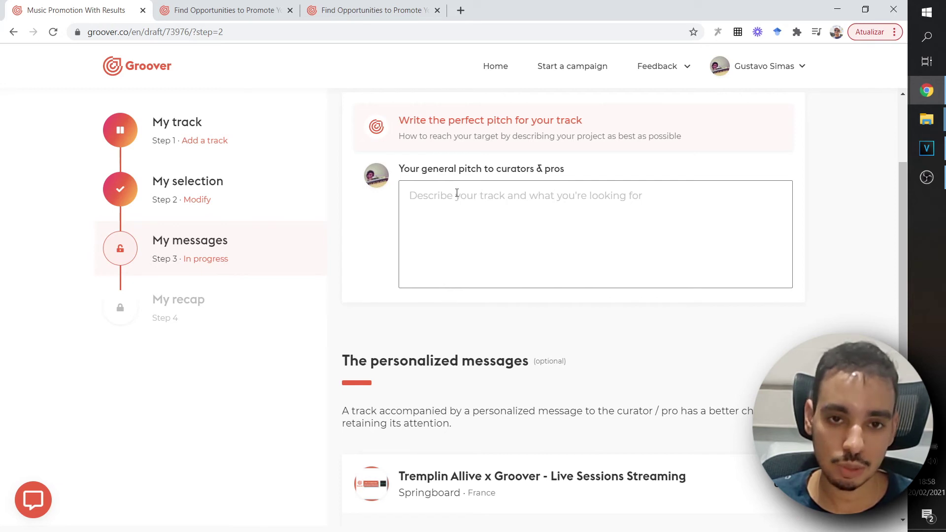
scroll(503, 179, up, 3)
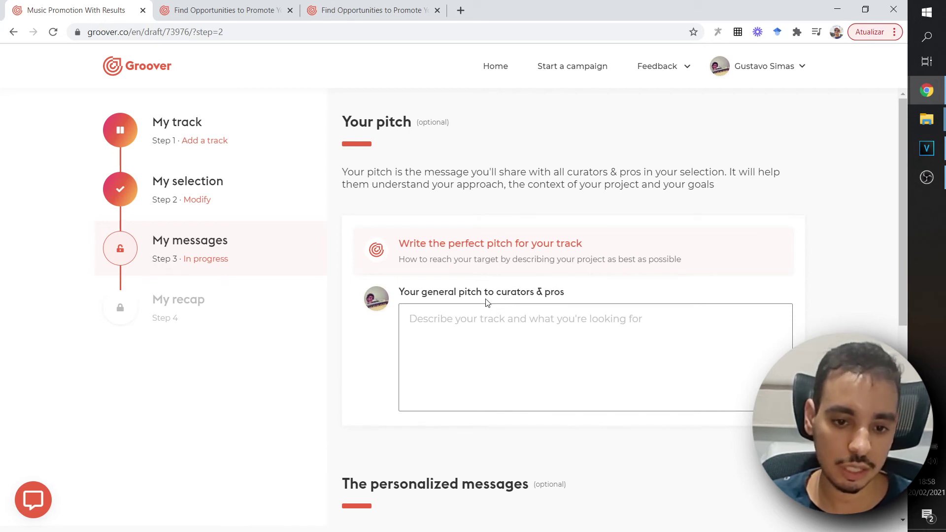
double_click(552, 292)
click(452, 320)
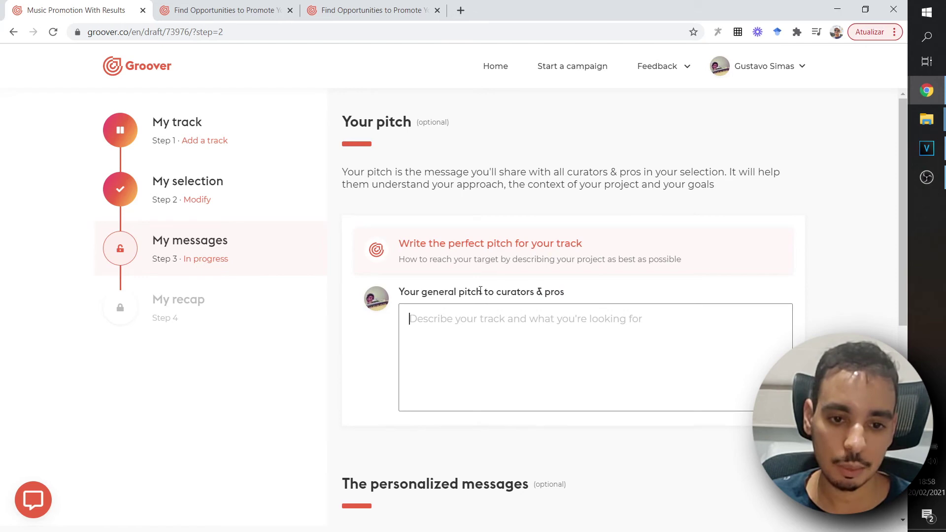
scroll(541, 340, down, 3)
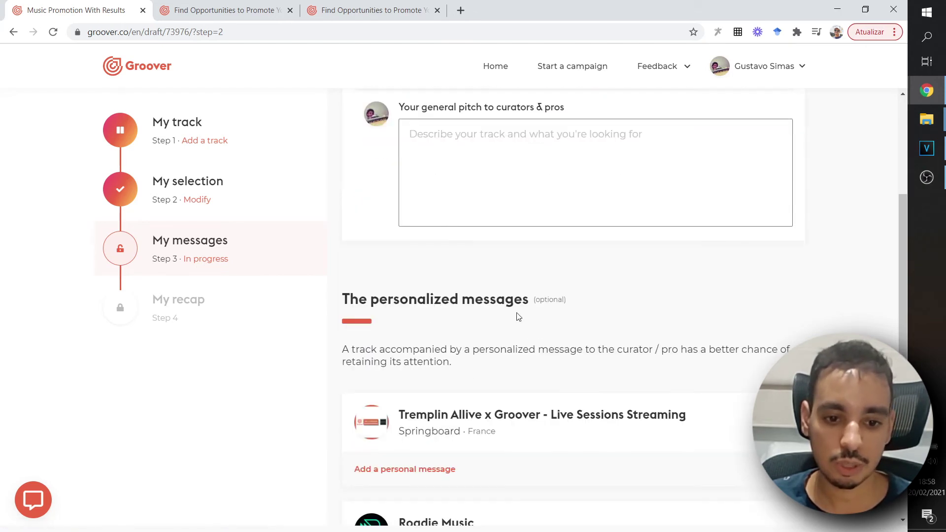
scroll(494, 292, down, 3)
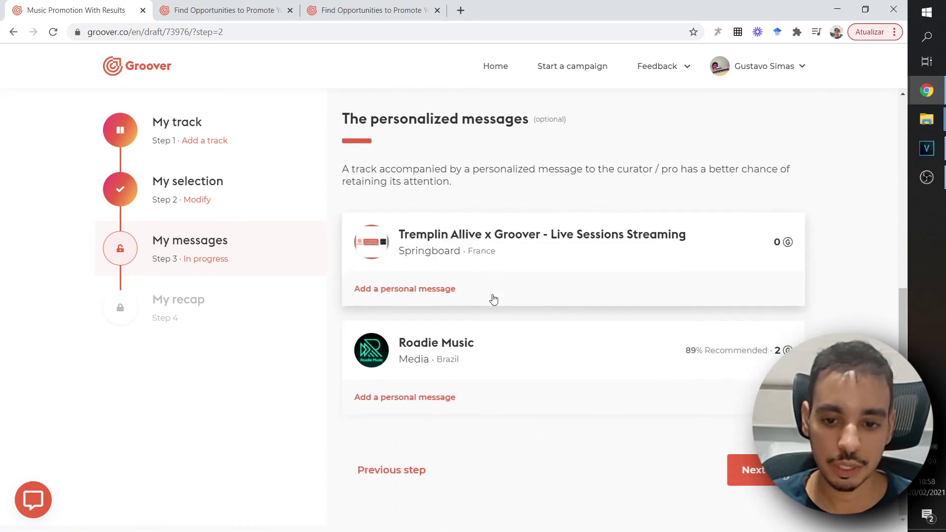
scroll(493, 299, up, 6)
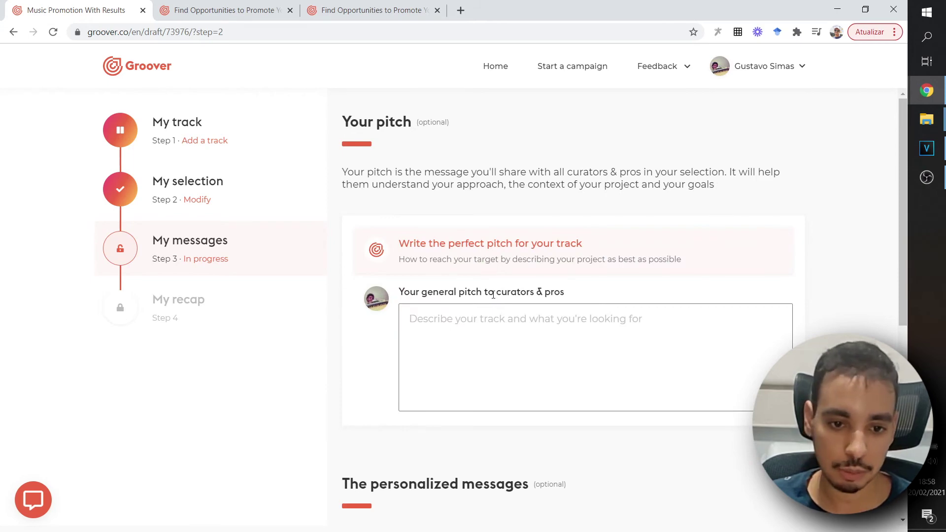
scroll(492, 295, down, 6)
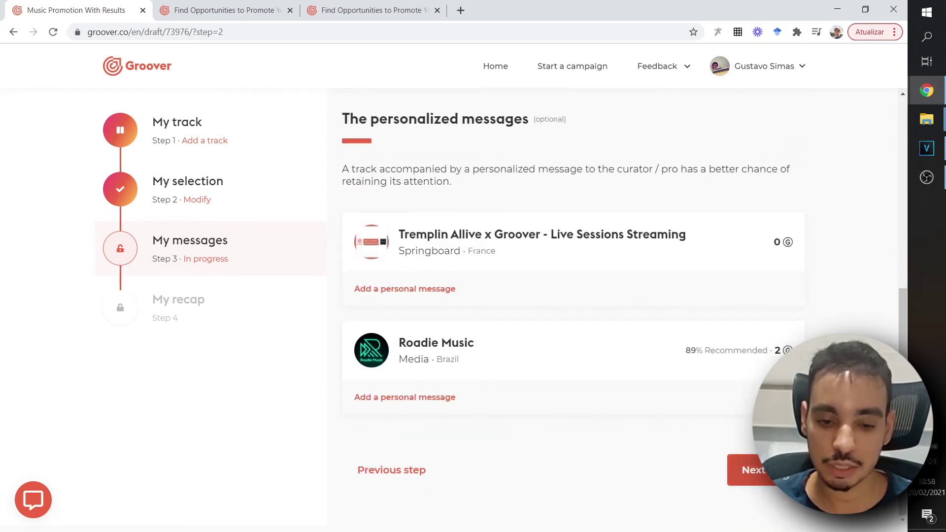
Step: Proceed to the recap step and open the YouTube or Soundcloud link entry for the Blade Runner track
click(746, 469)
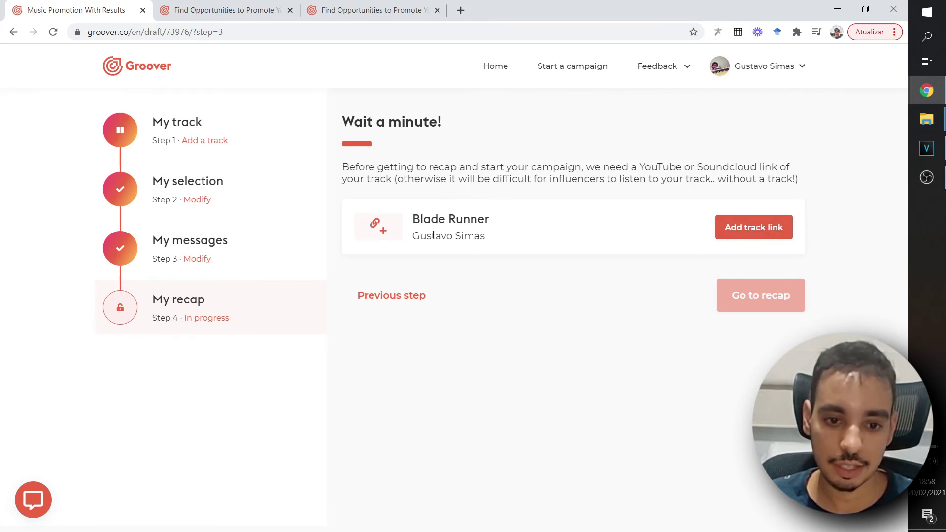
click(778, 236)
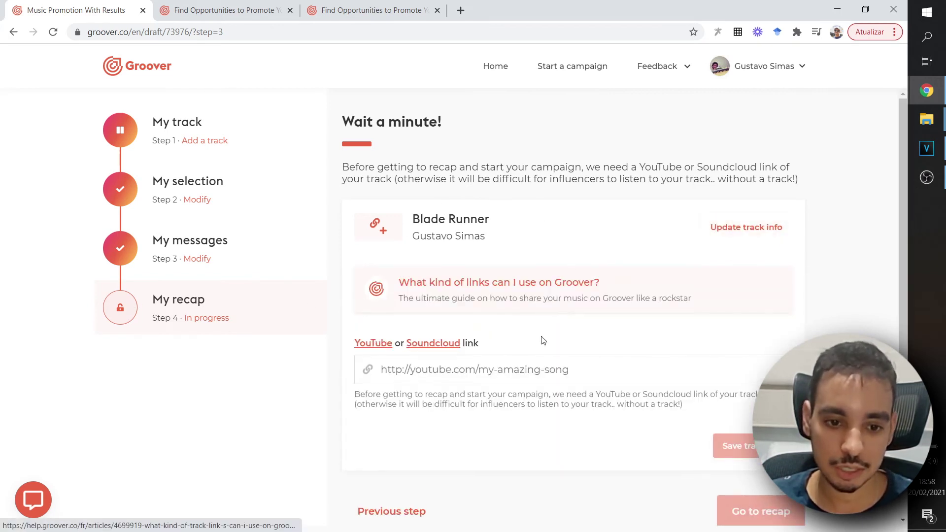
scroll(511, 394, down, 1)
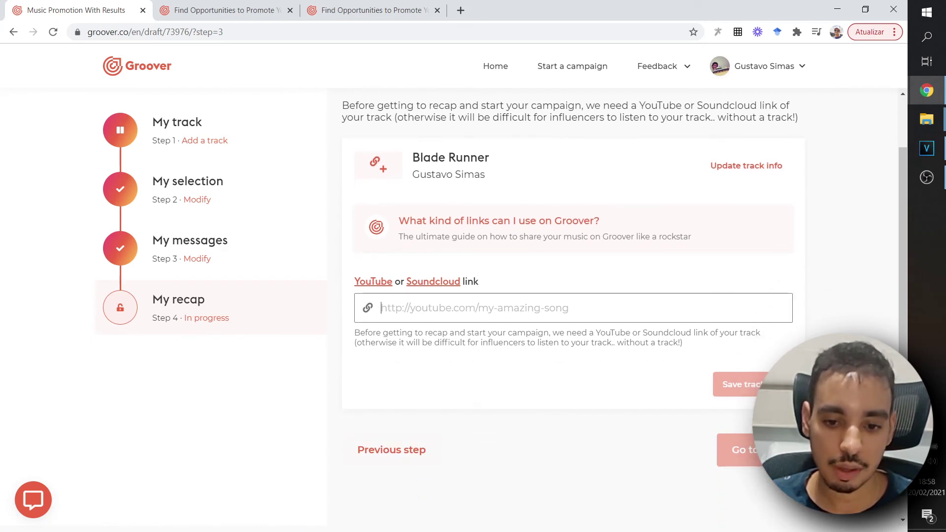
scroll(727, 458, down, 1)
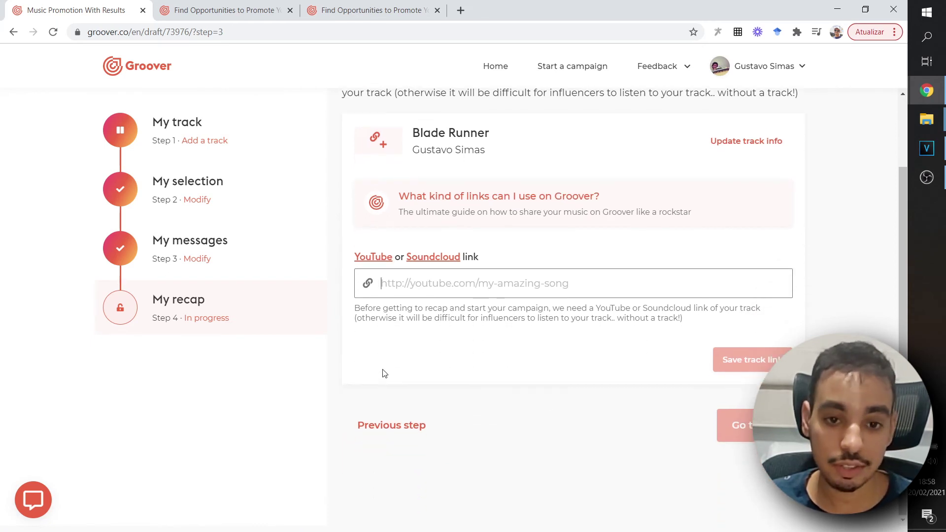
scroll(405, 362, up, 2)
Step: Go back to the messages step and review its optional pitch and personalized messages sections
click(196, 259)
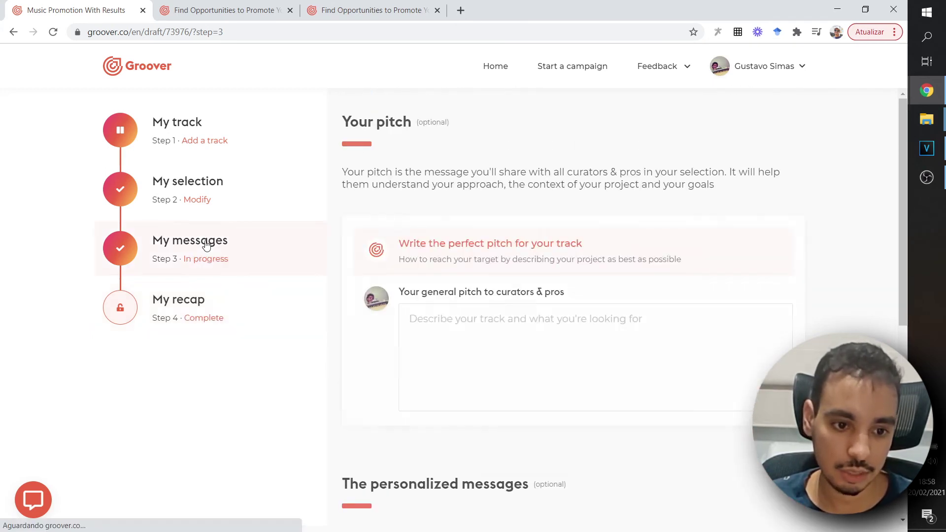
scroll(492, 310, down, 6)
scroll(680, 340, down, 1)
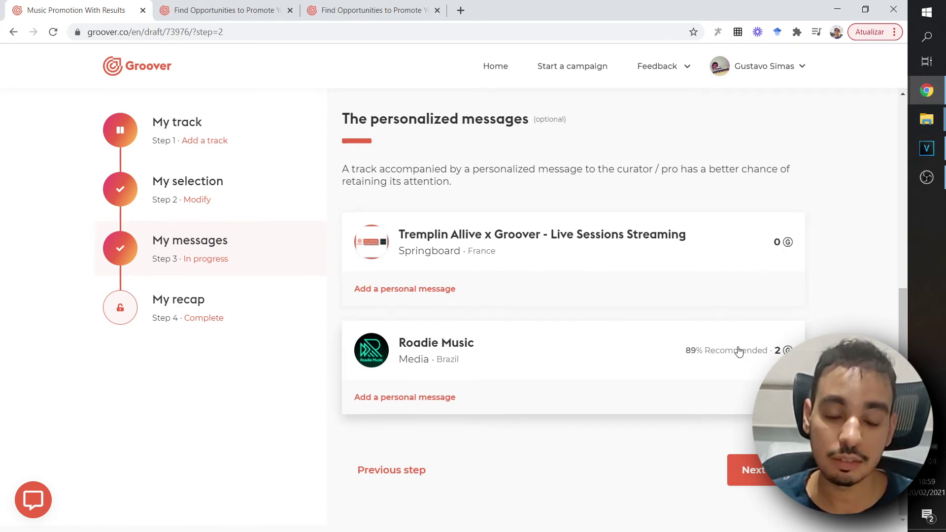
scroll(737, 345, up, 6)
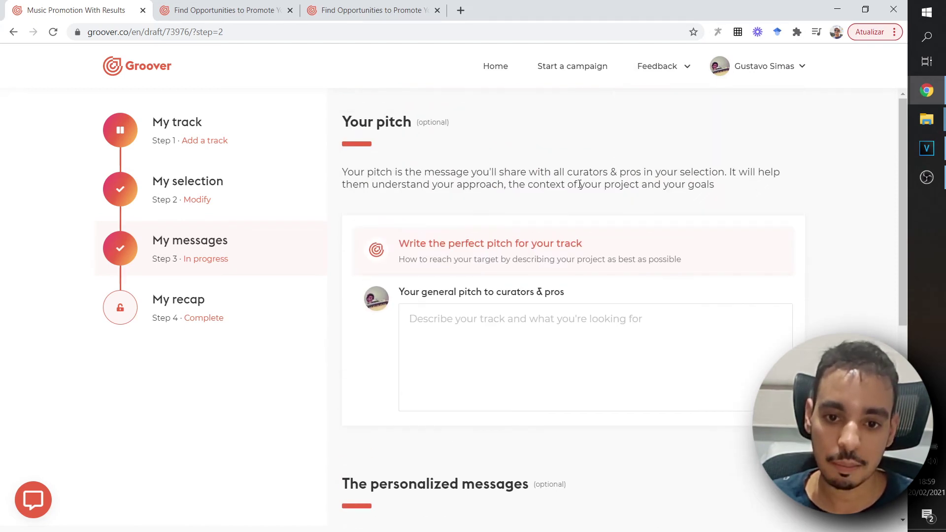
scroll(742, 513, down, 6)
scroll(633, 208, up, 6)
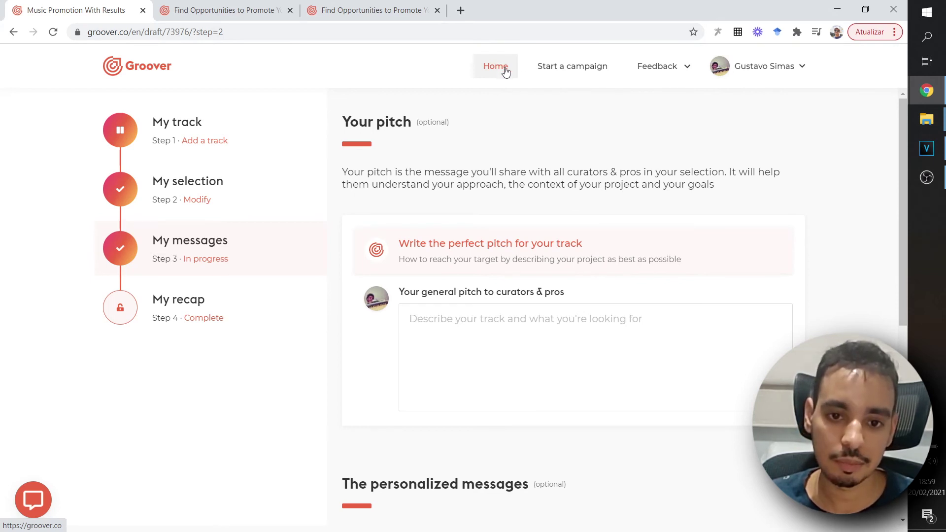
Step: Open the received feedback without saving the campaign as a draft, and pause the David Bowave video
mouse_move(676, 74)
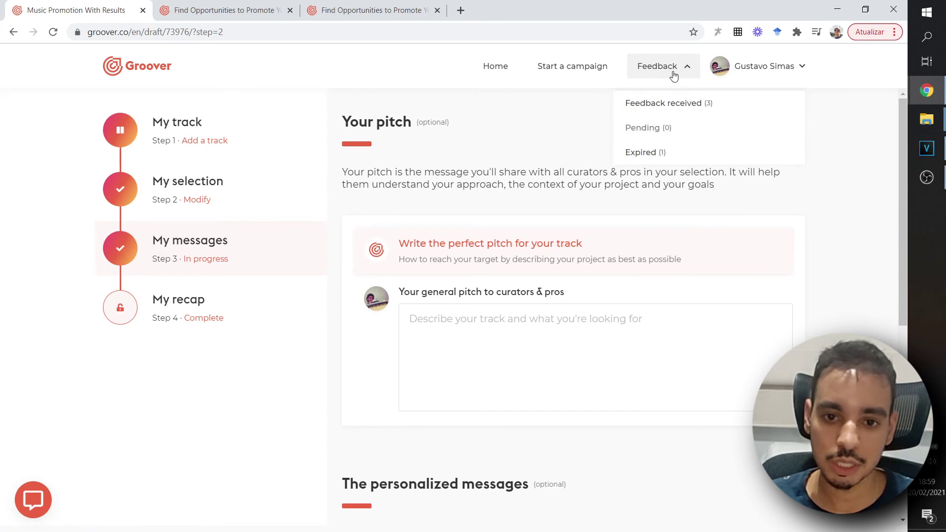
click(658, 104)
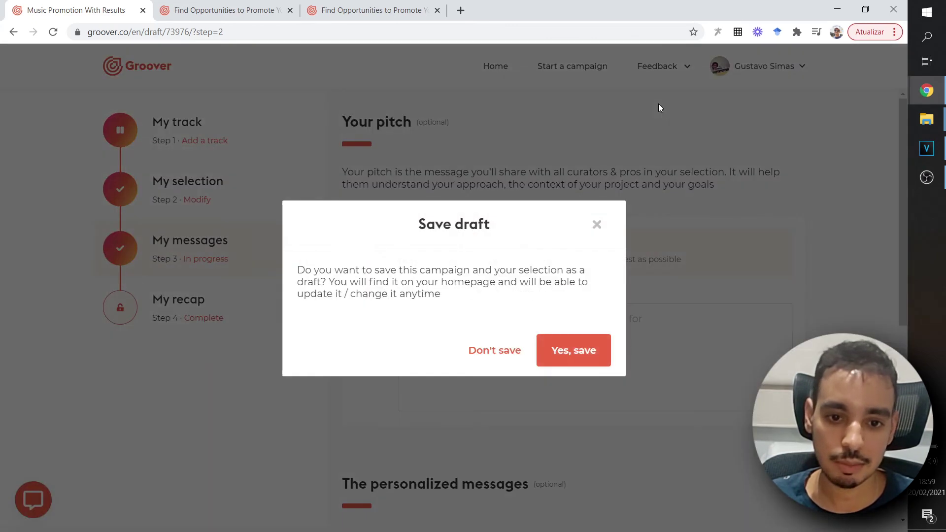
click(494, 352)
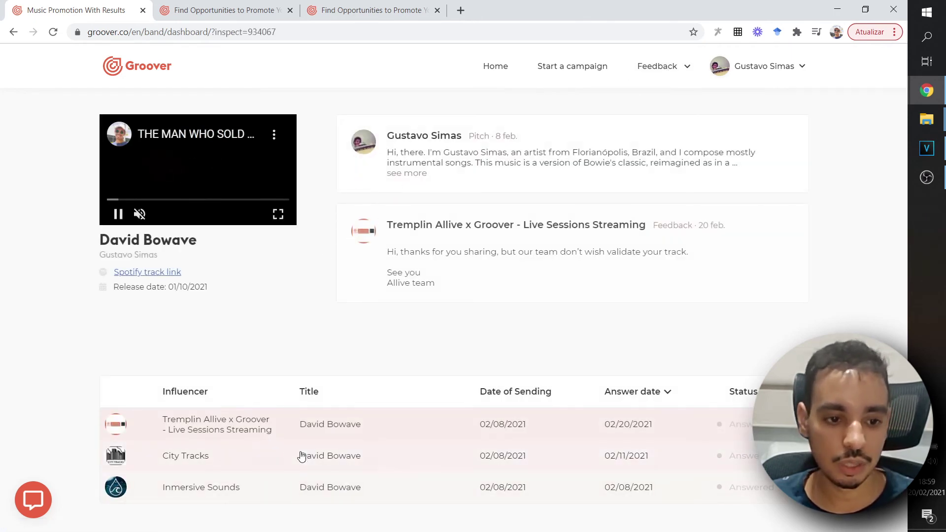
click(126, 215)
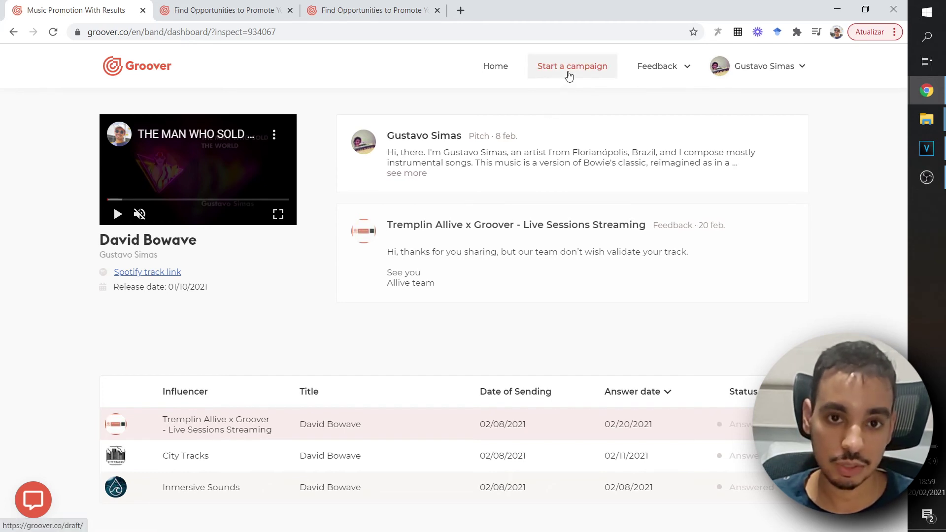
Step: Check the account menu options and go to the Groover home page
click(764, 66)
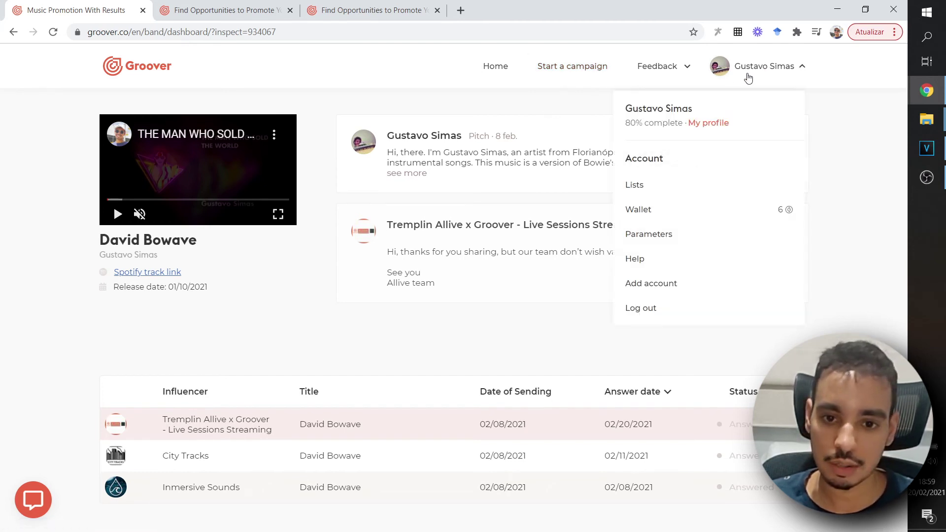
click(496, 69)
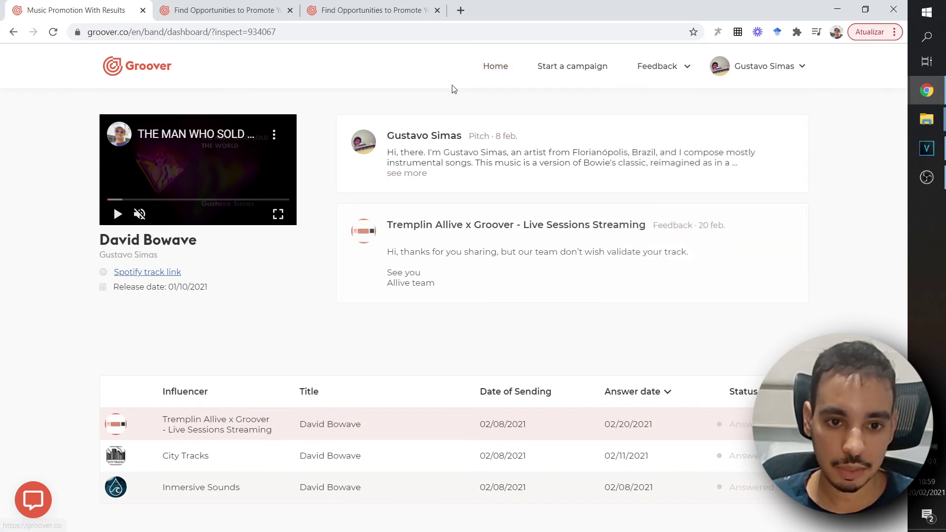
click(775, 70)
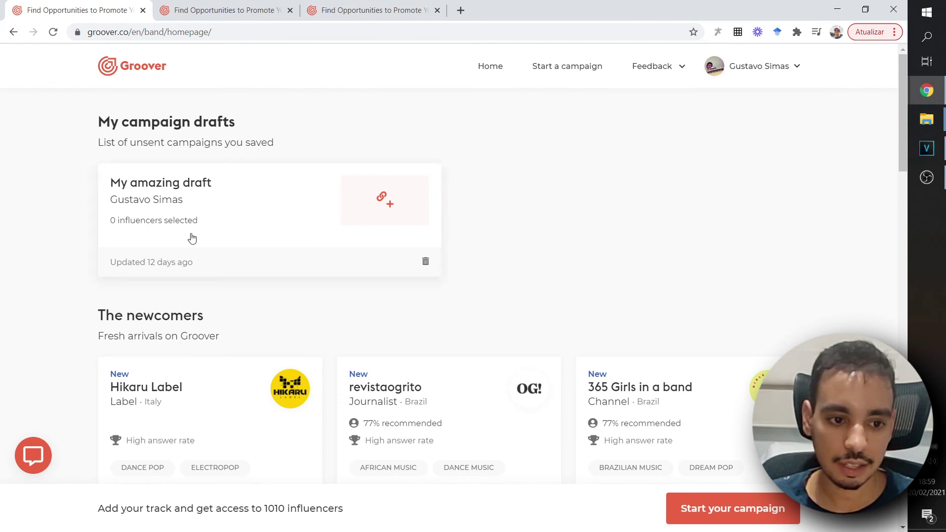
Step: Browse the home page's saved campaign drafts, newcomers and current event sections
scroll(120, 141, down, 3)
scroll(122, 254, up, 2)
scroll(122, 254, up, 1)
drag(87, 150, 154, 143)
click(243, 142)
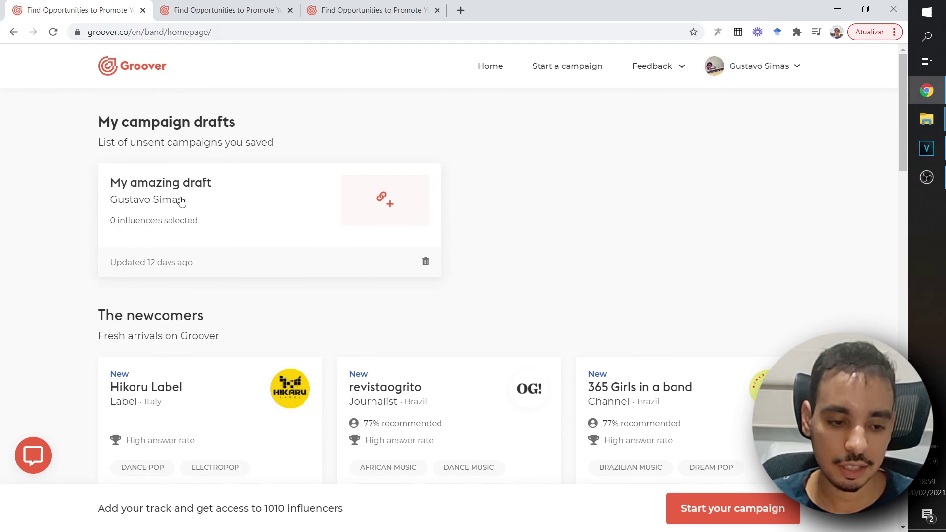
scroll(152, 306, down, 3)
scroll(85, 250, down, 7)
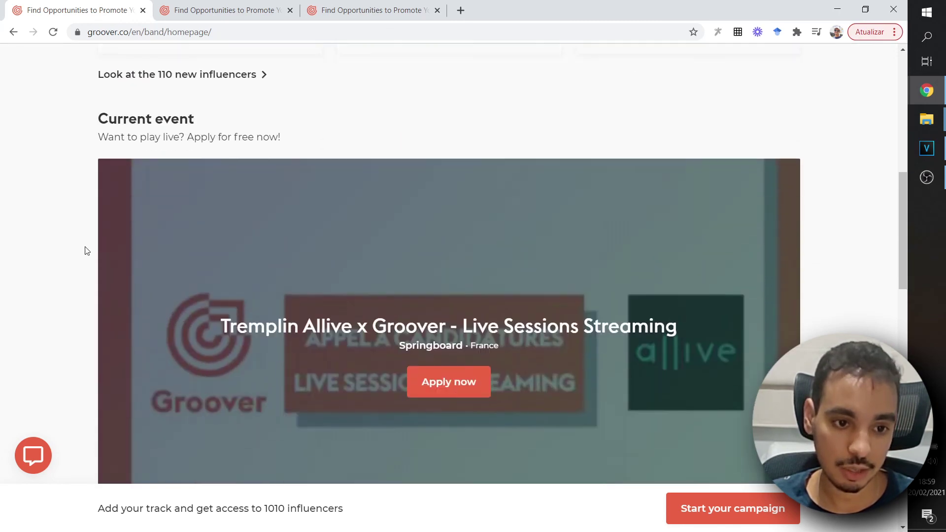
scroll(85, 250, down, 2)
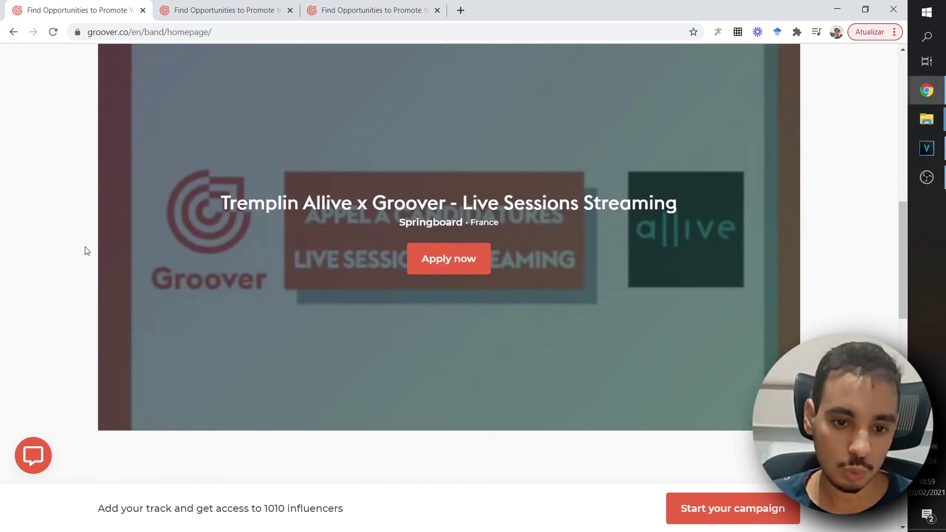
Step: Review the home page's My lists, Go further blog tips and Toolbox partner sections
scroll(84, 251, down, 6)
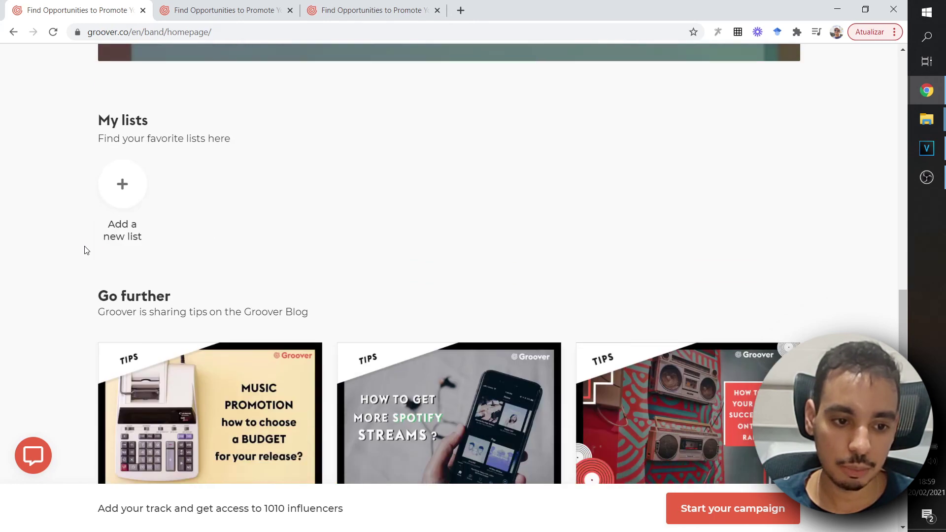
scroll(85, 250, down, 6)
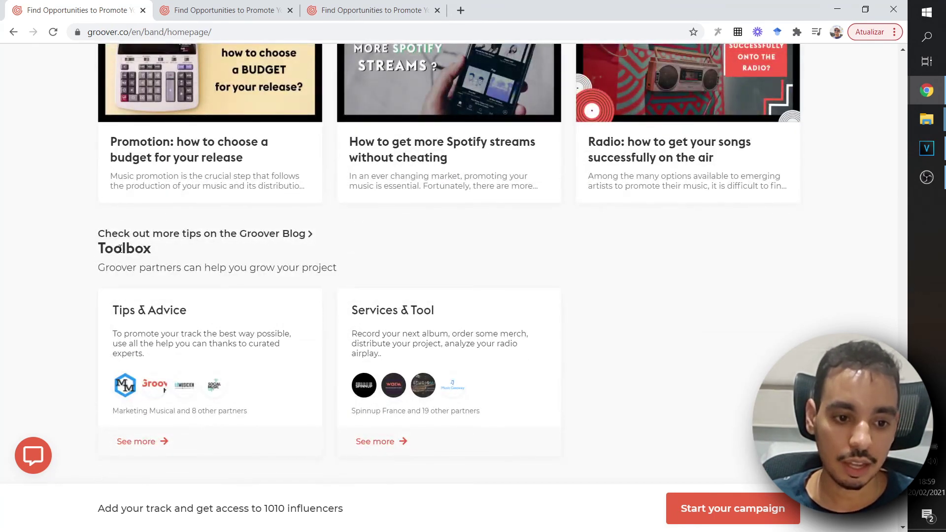
scroll(120, 249, down, 1)
scroll(360, 325, up, 6)
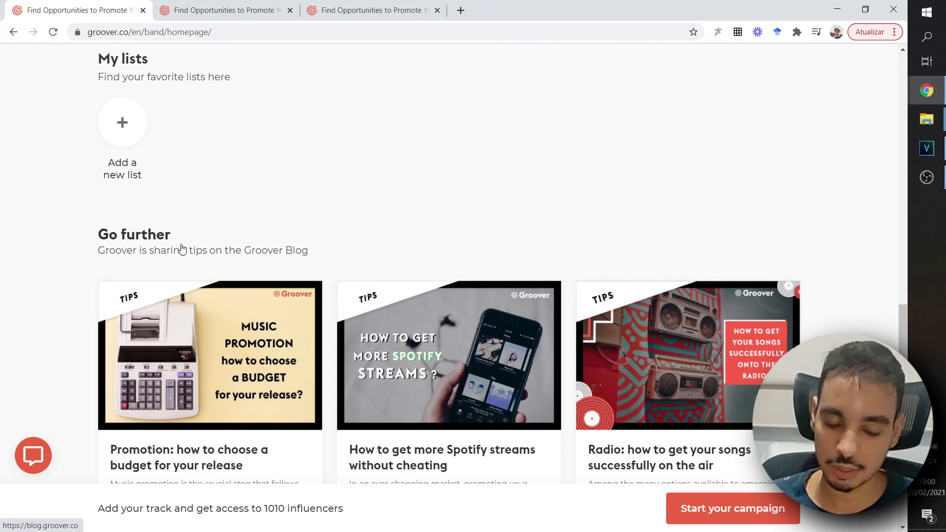
Step: Look over the whole home page again, from the current event and newcomers to the footer, and return to the campaign drafts
scroll(144, 247, up, 9)
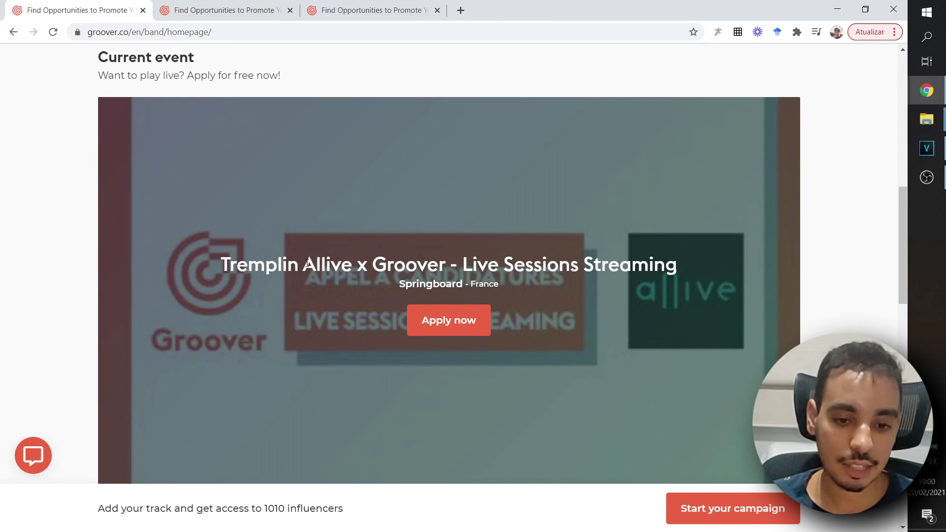
scroll(307, 263, up, 10)
scroll(178, 367, down, 2)
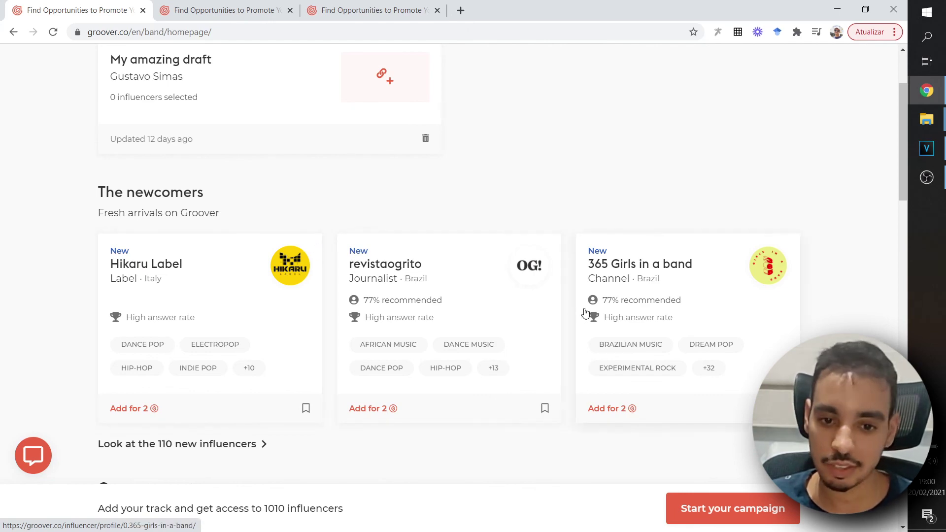
scroll(782, 197, up, 3)
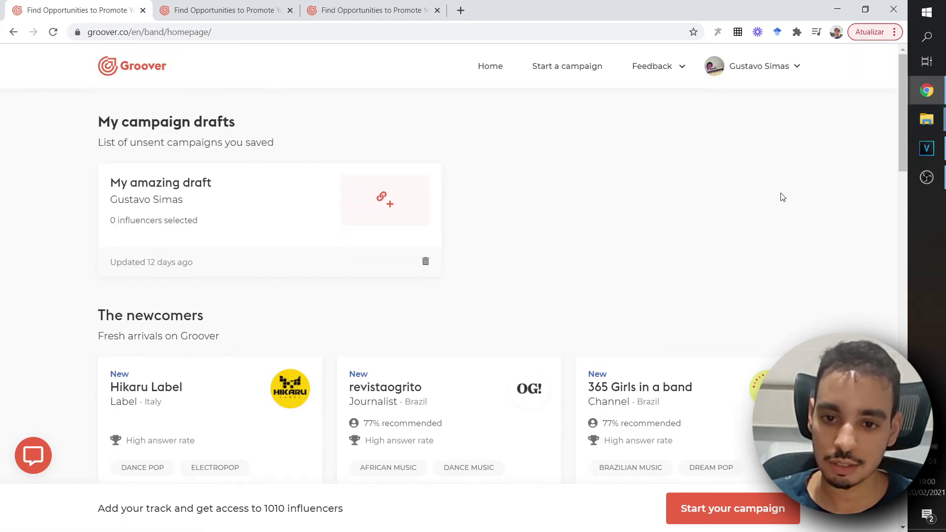
scroll(661, 220, down, 20)
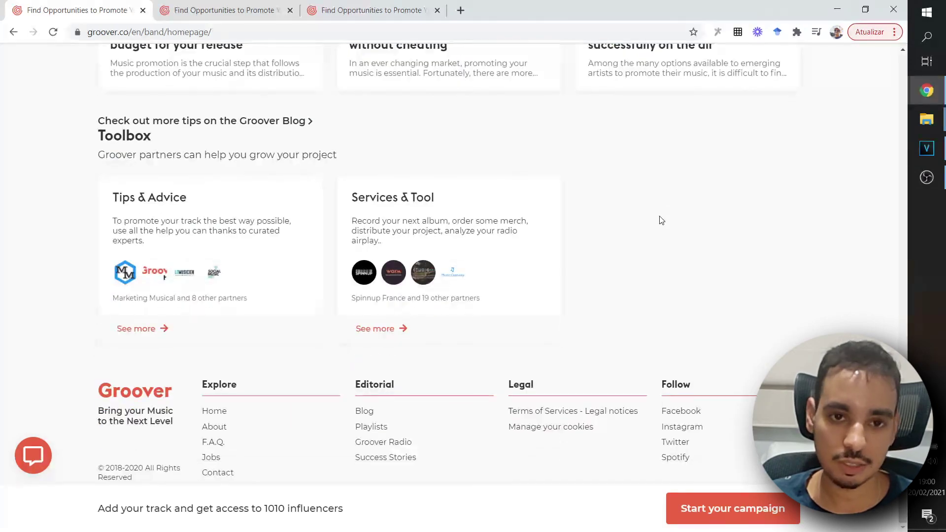
scroll(357, 320, up, 20)
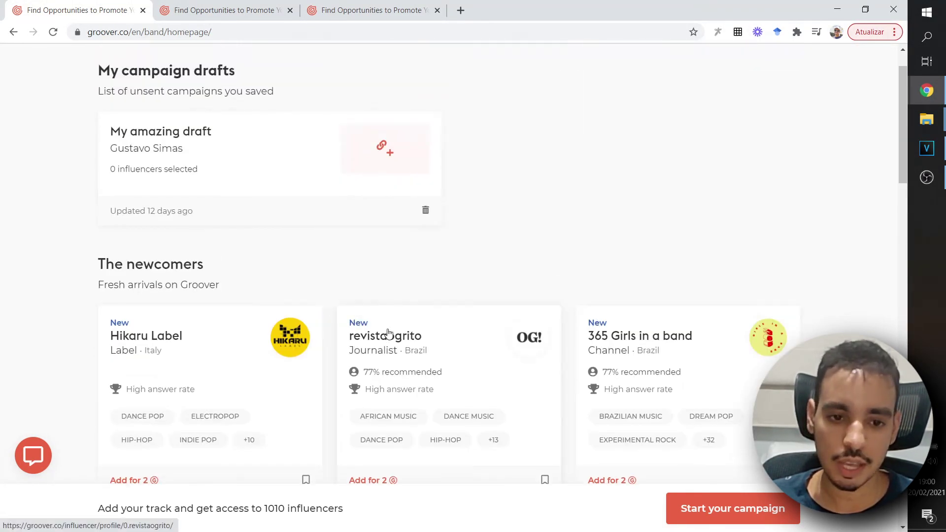
scroll(354, 321, up, 1)
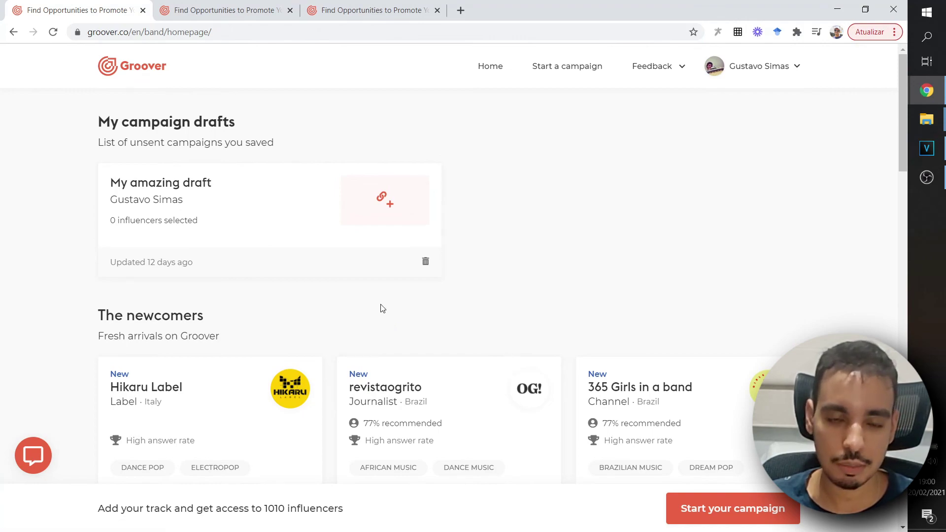